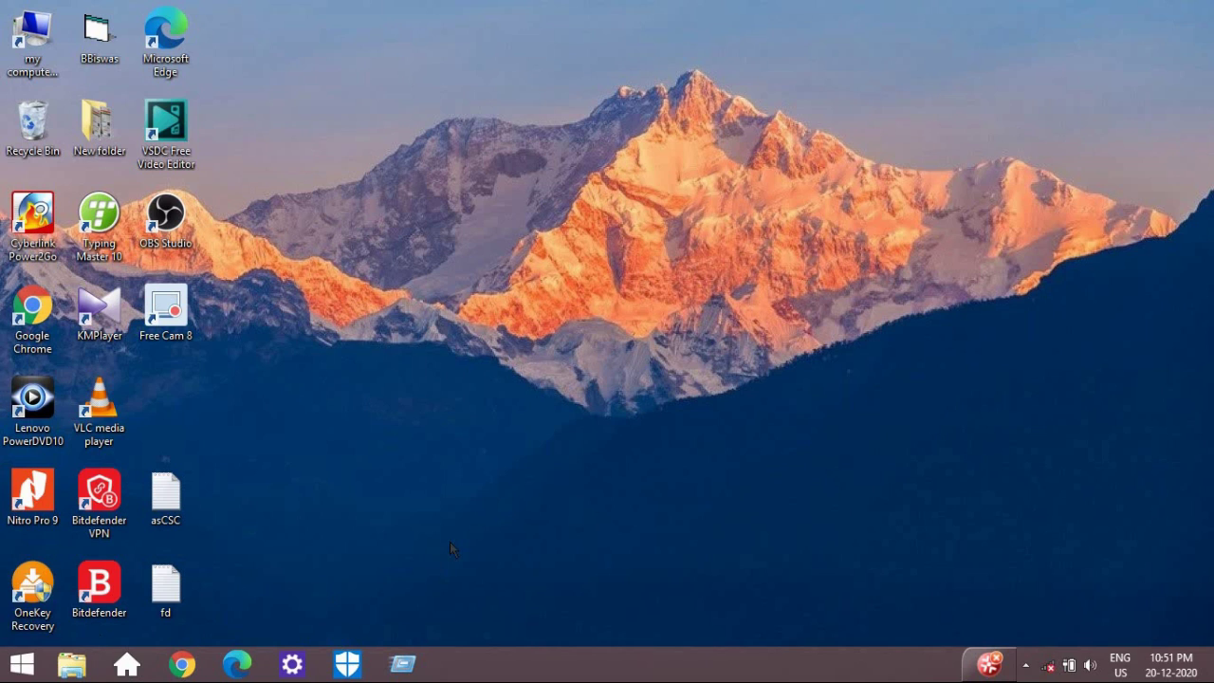
Launch Notepad by running "notepad" from the Run dialog and maximize its window
right_click(26, 667)
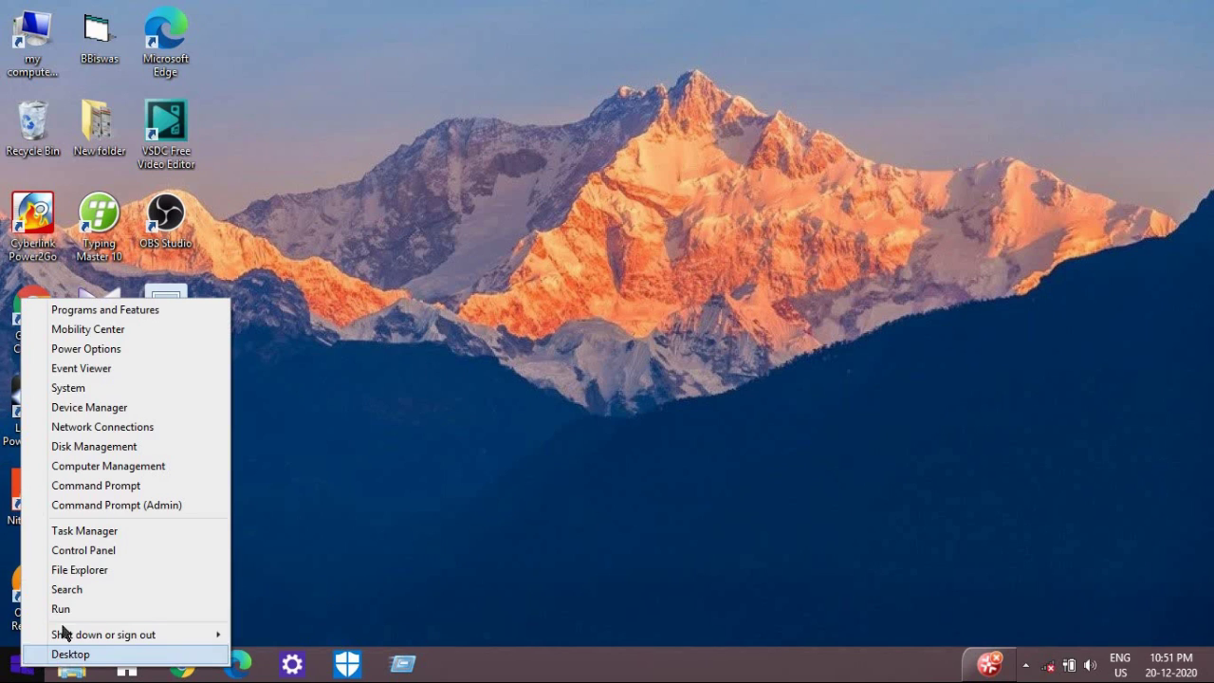
left_click(73, 611)
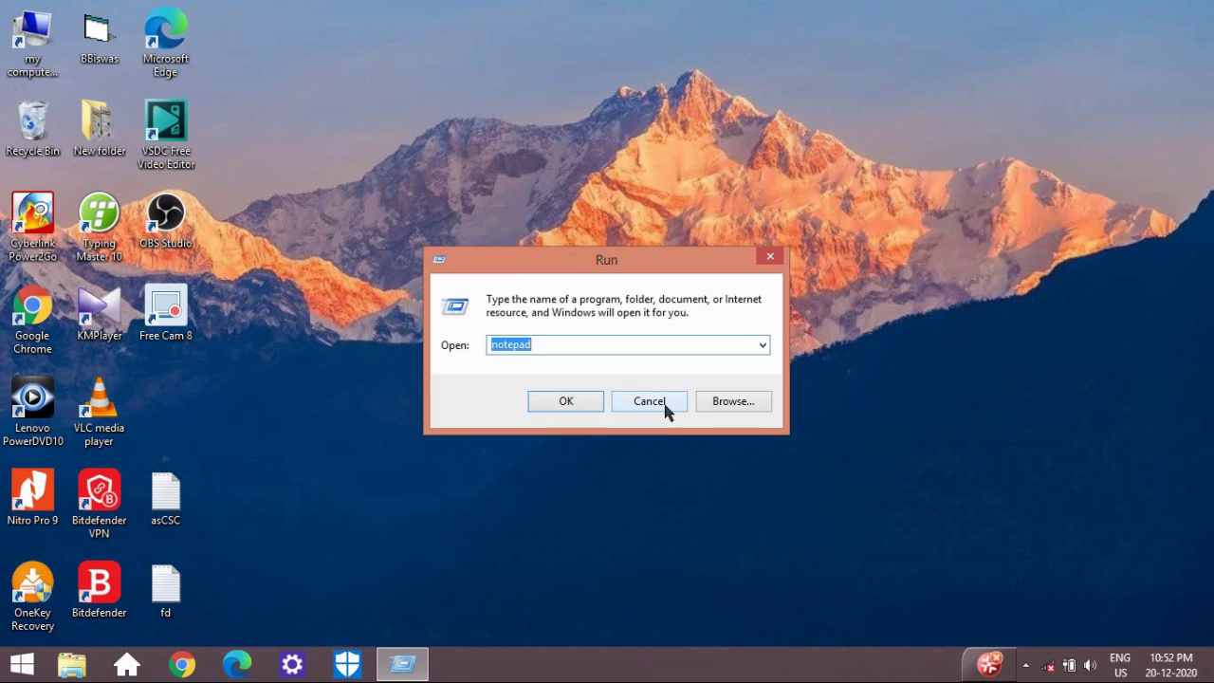
type("note")
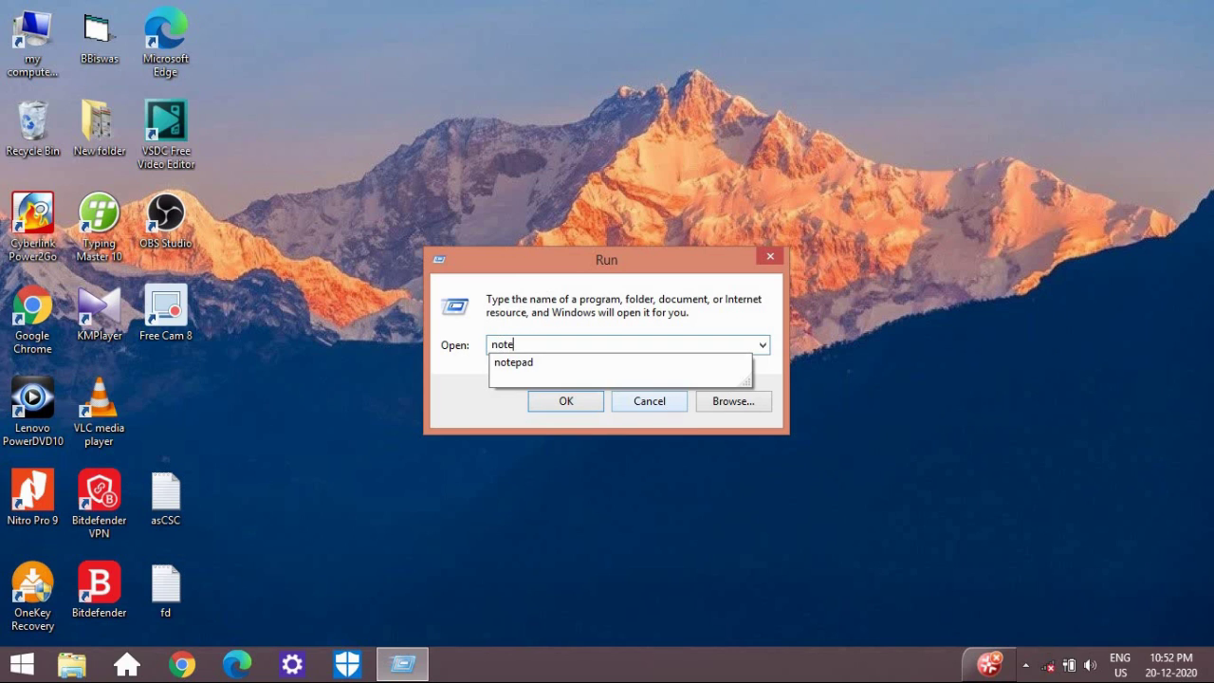
type("pad")
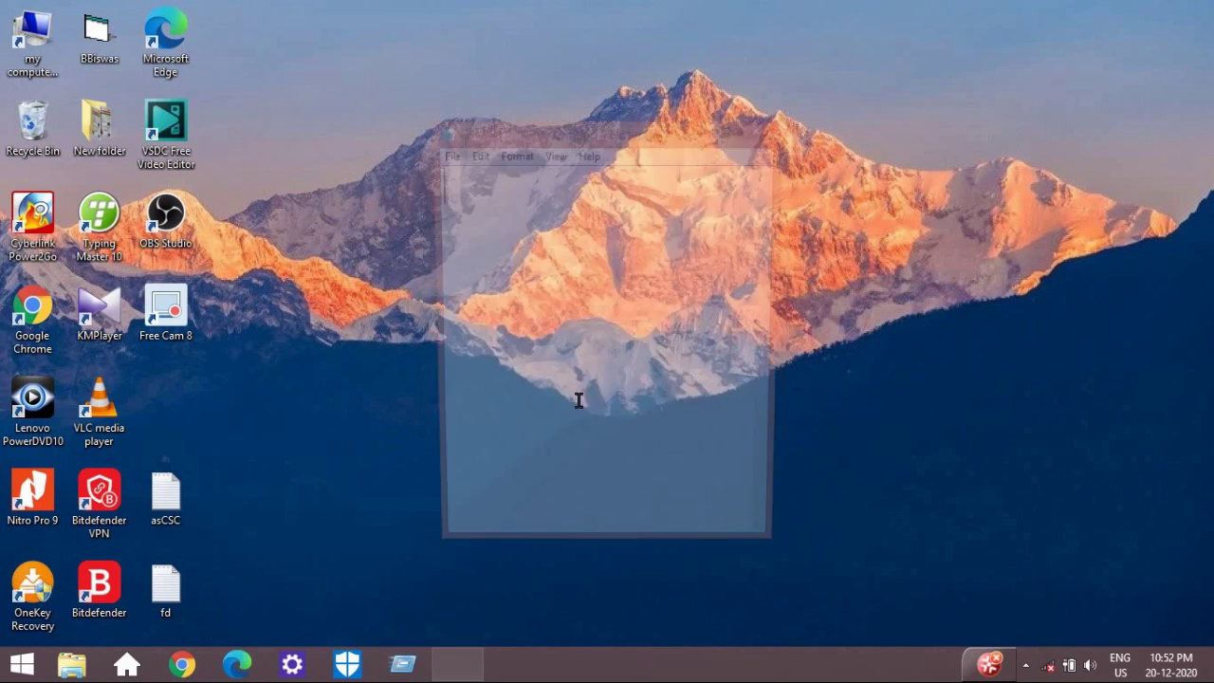
left_click(732, 127)
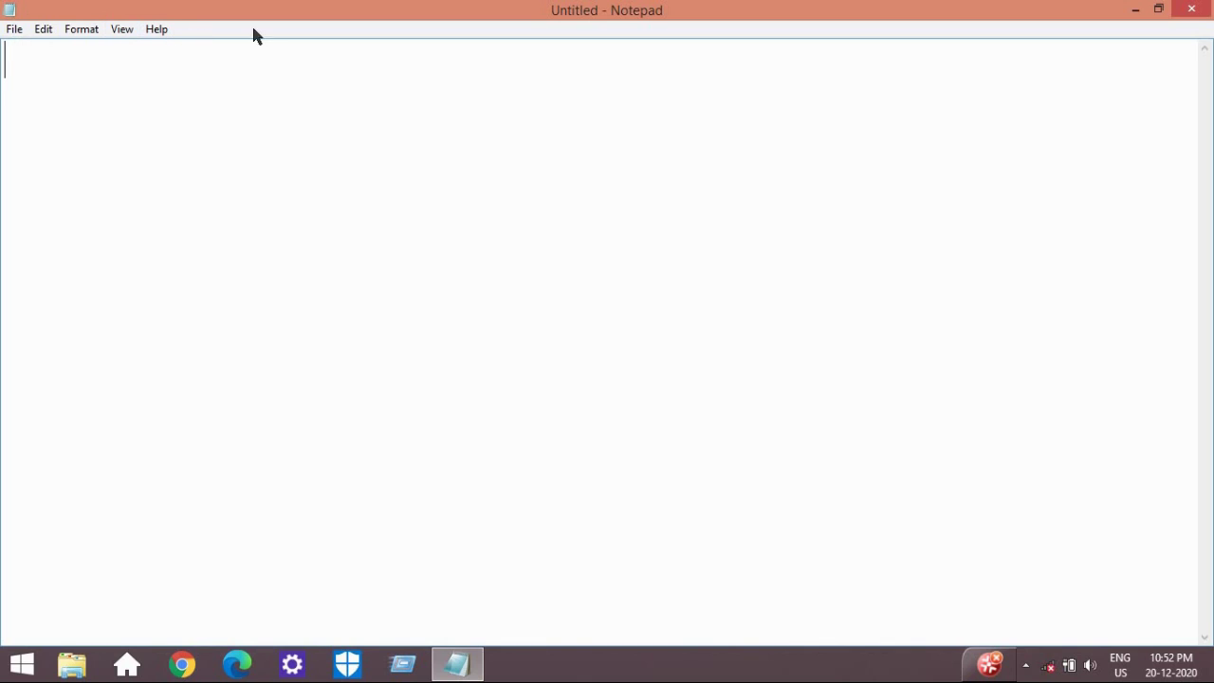
left_click(16, 36)
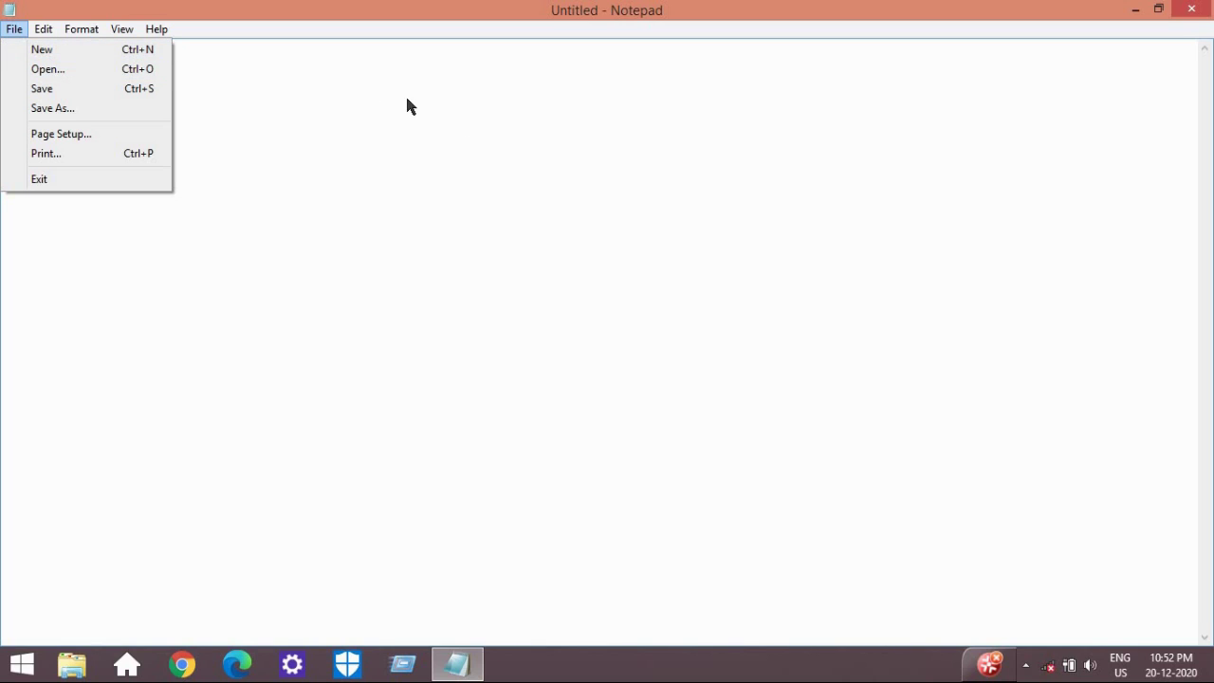
left_click(566, 109)
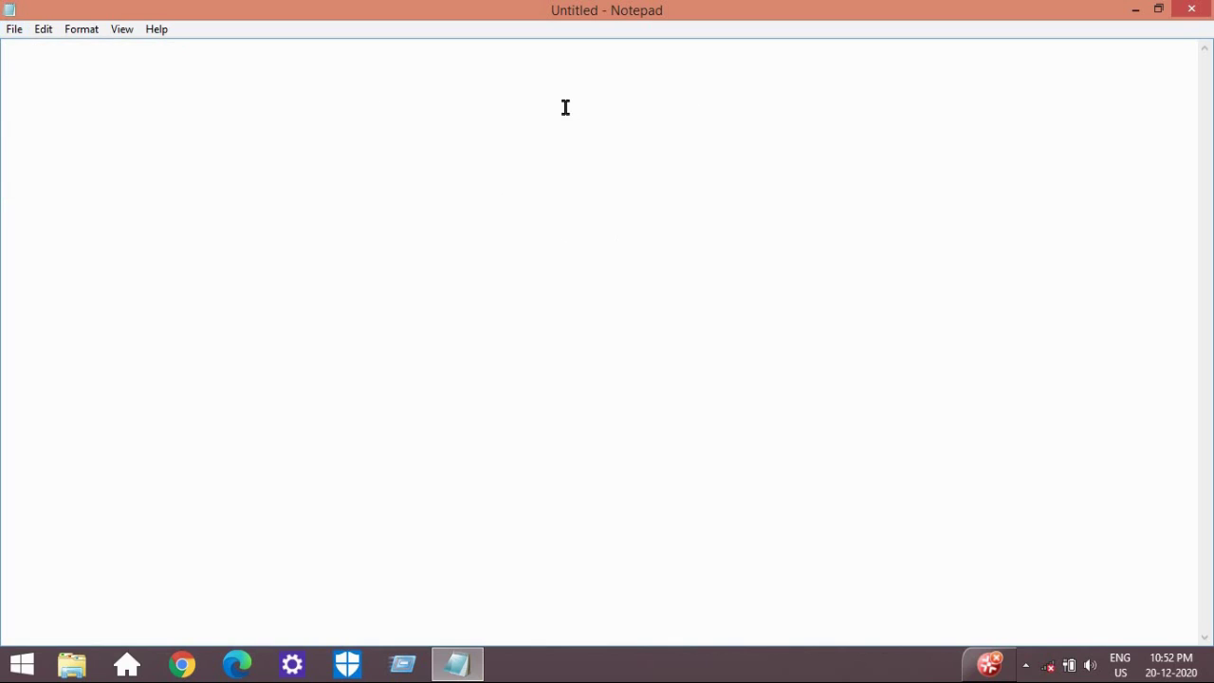
left_click(14, 33)
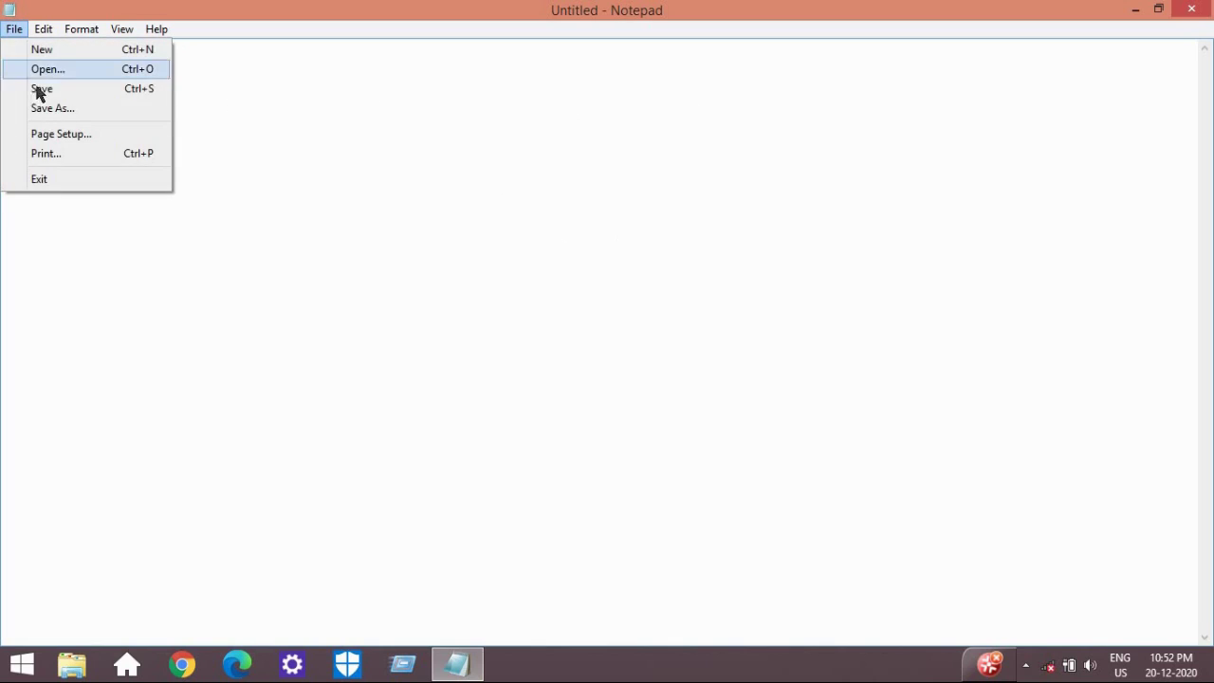
left_click(334, 68)
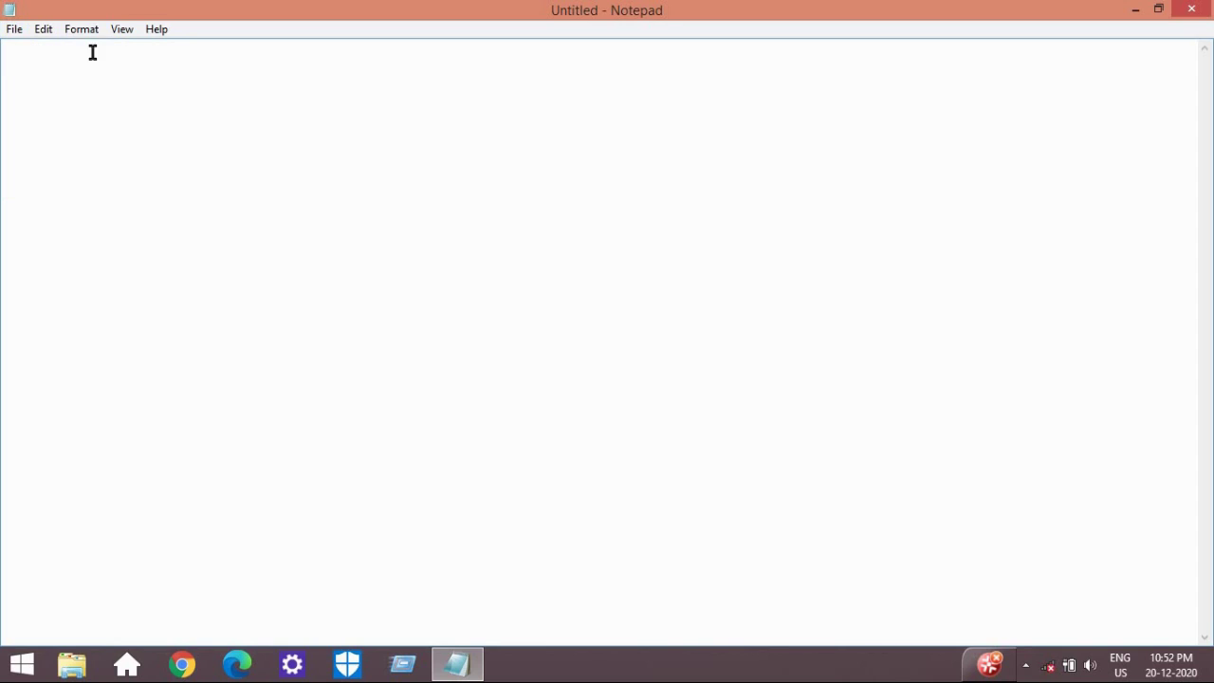
left_click(19, 34)
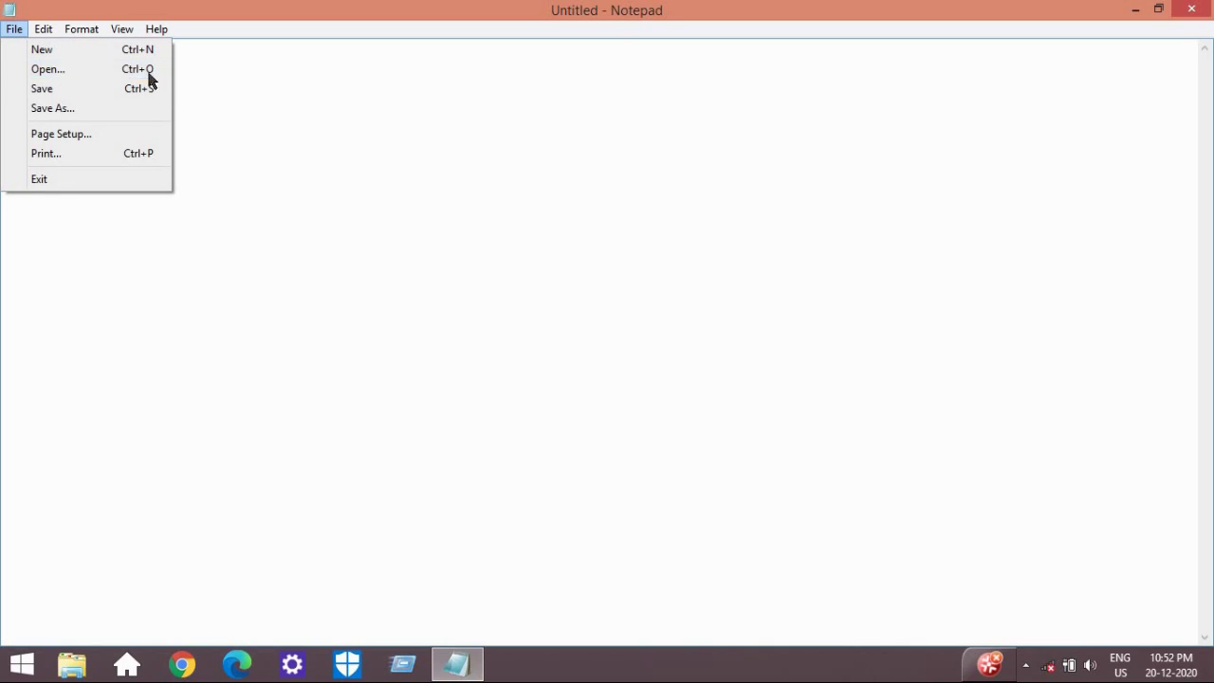
left_click(250, 108)
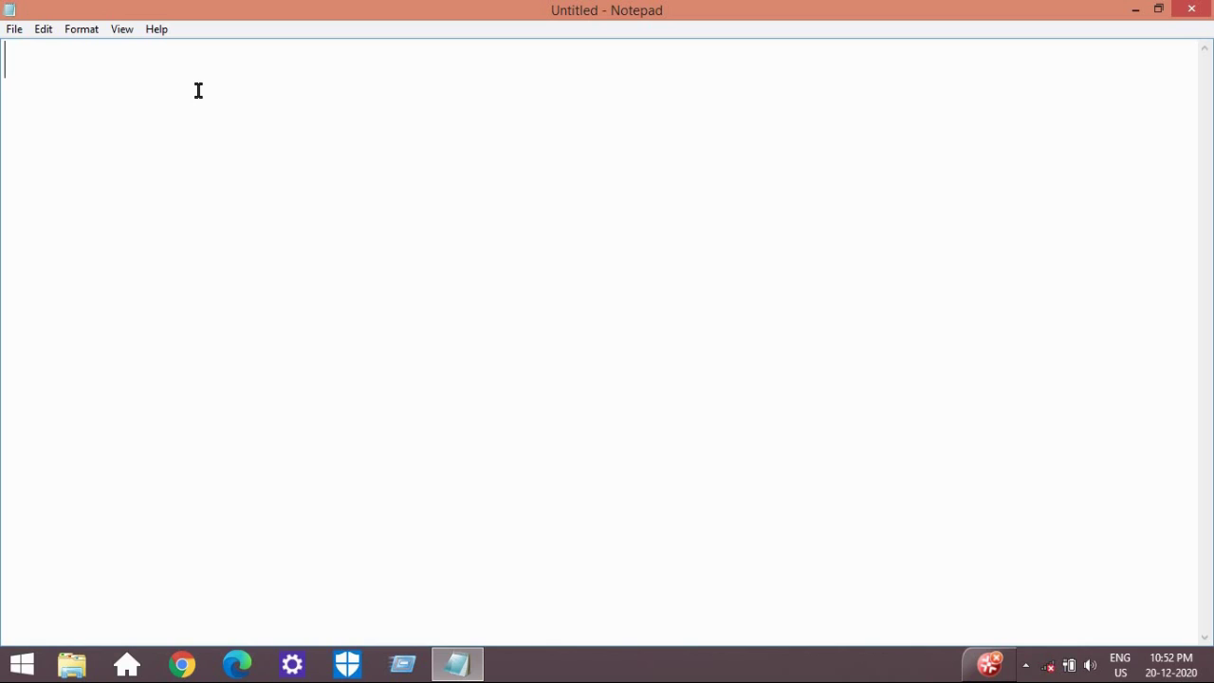
Look through the paper sizes and both page orientations in Page Setup, and accept the dialog with A4 portrait
left_click(20, 31)
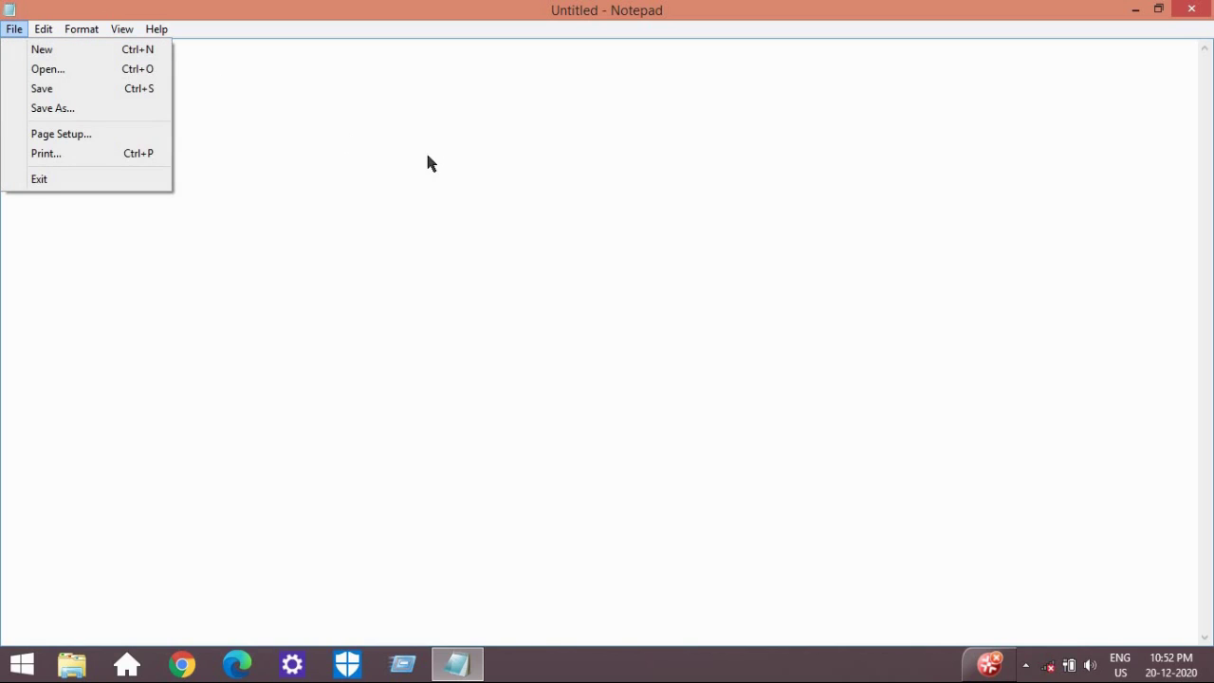
left_click(78, 136)
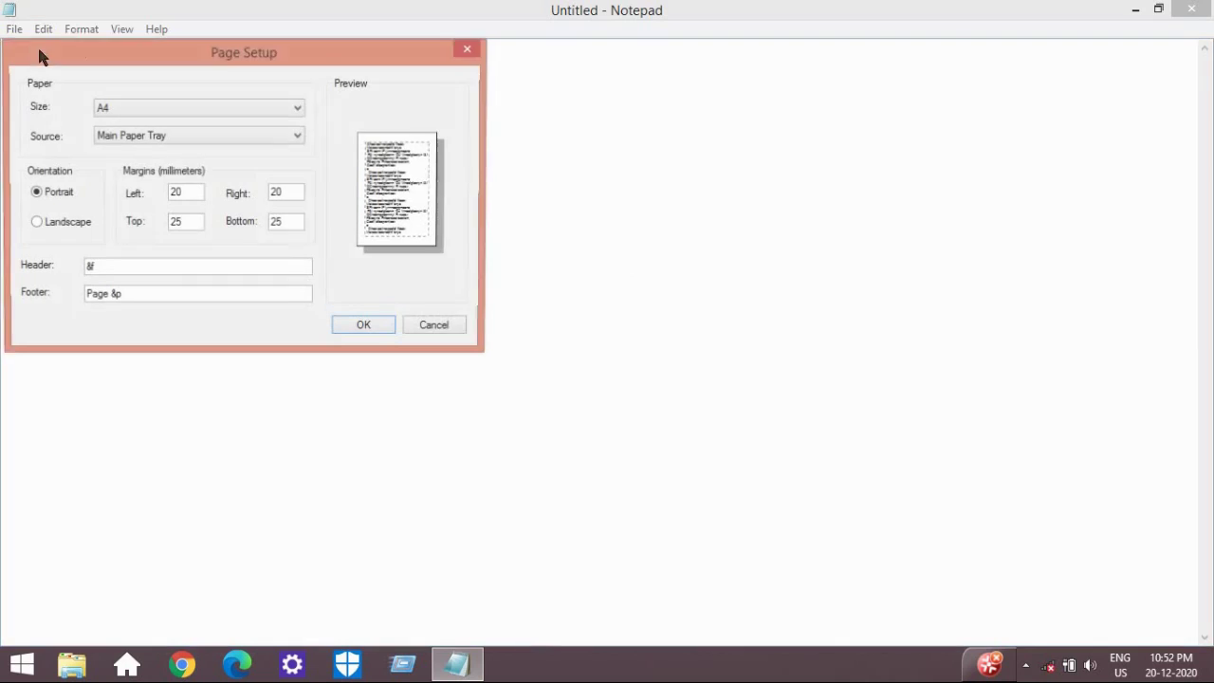
left_click(297, 111)
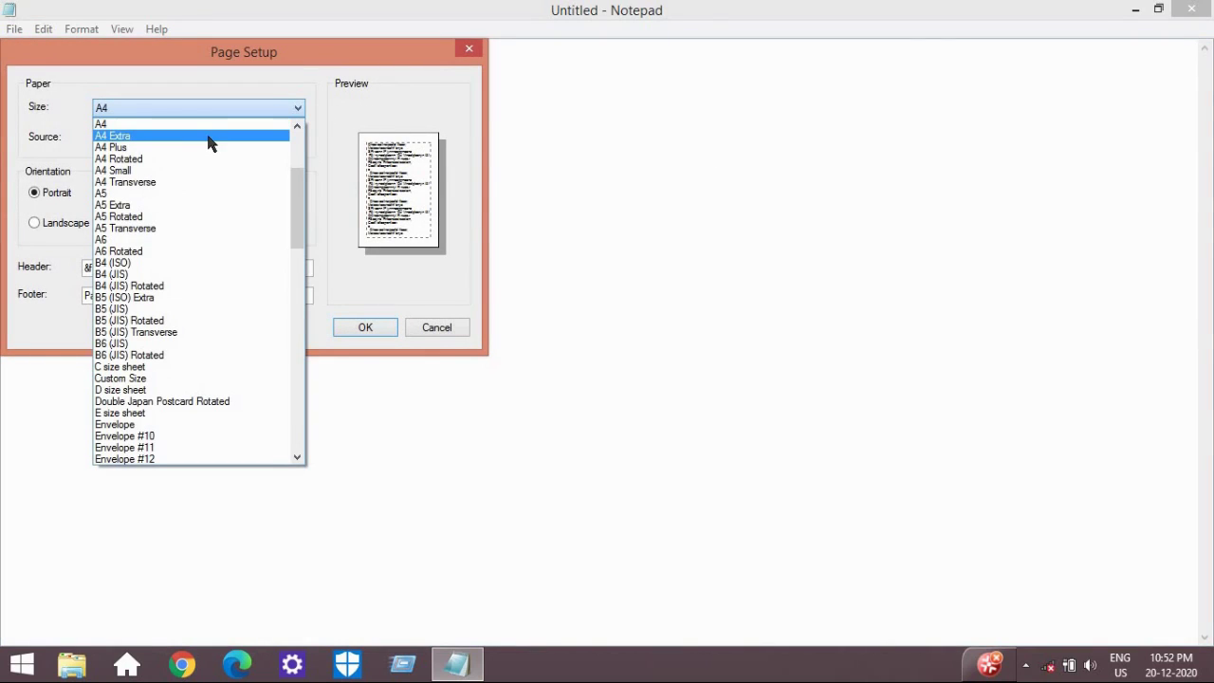
left_click(298, 110)
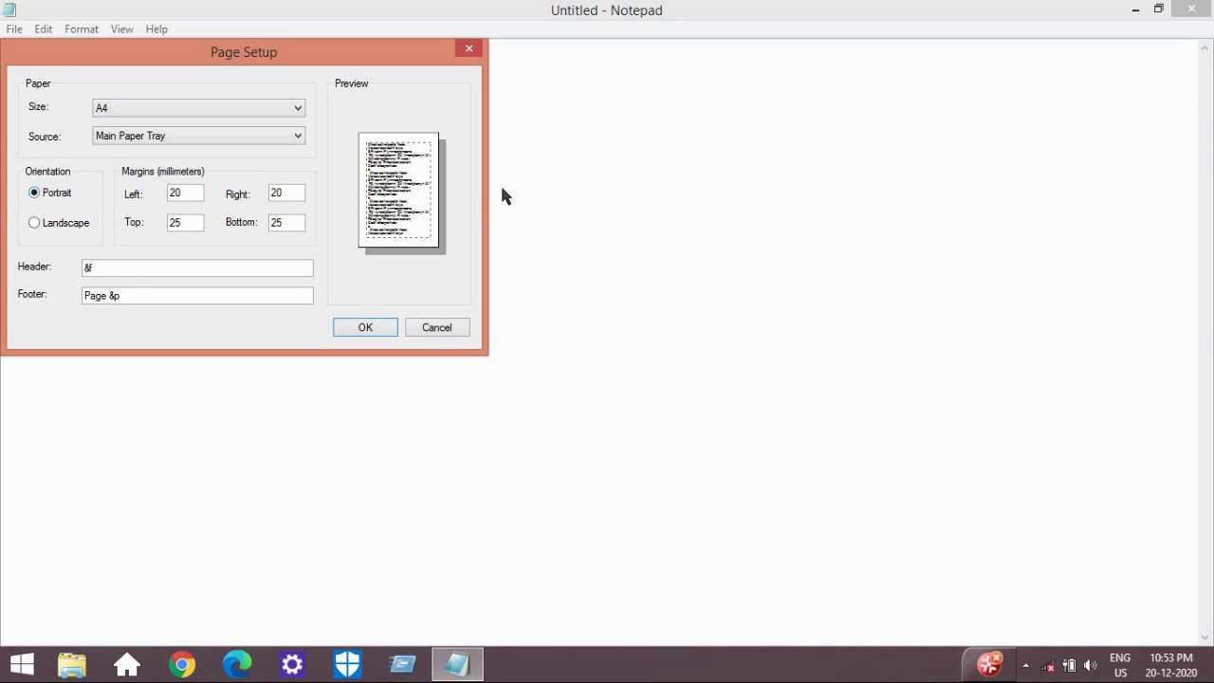
left_click(36, 224)
left_click(36, 193)
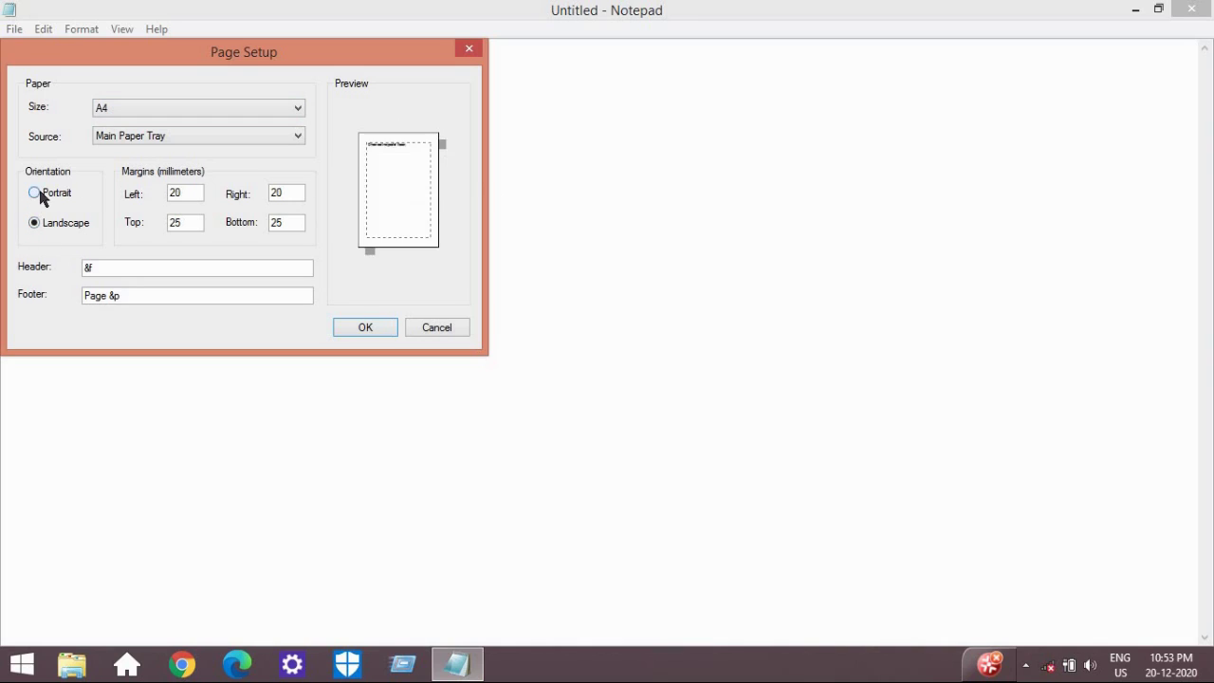
left_click(379, 334)
left_click(13, 30)
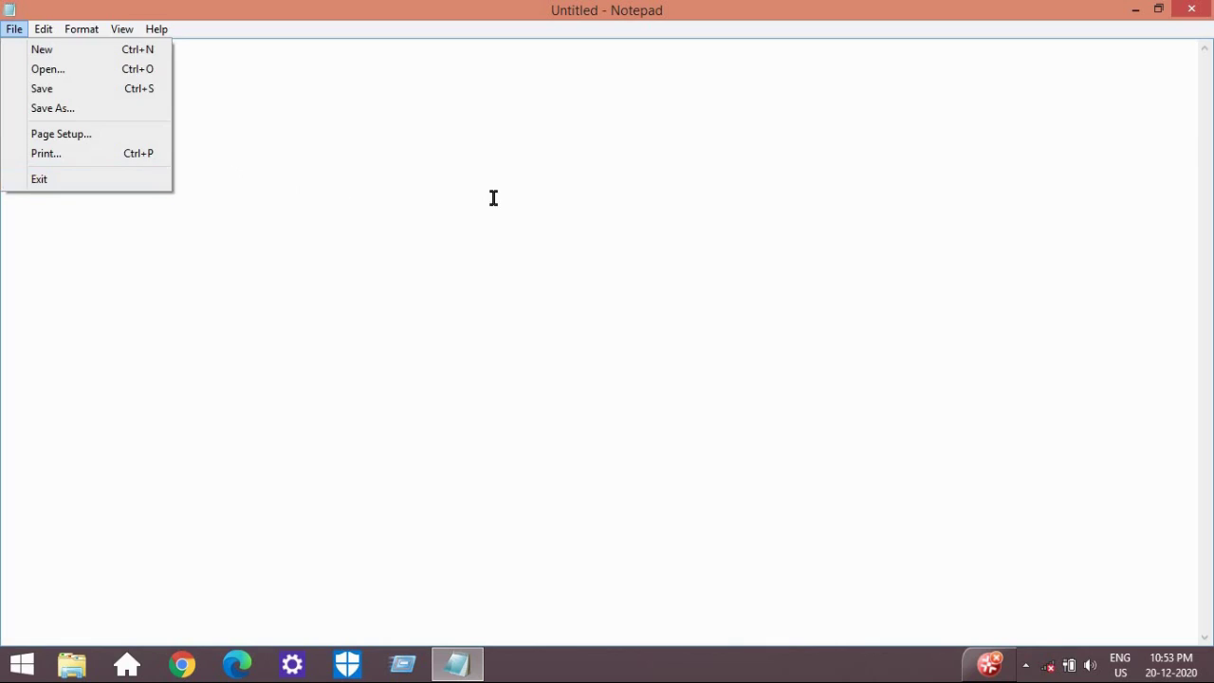
left_click(366, 161)
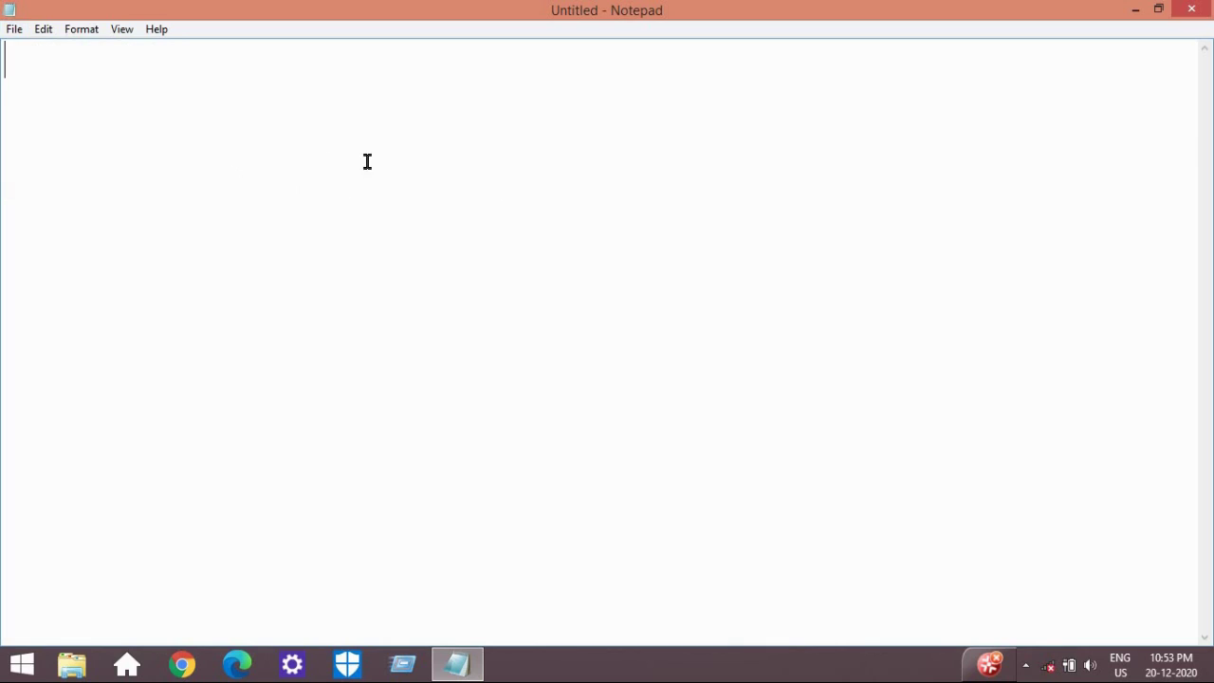
left_click(44, 30)
mouse_move(12, 31)
mouse_move(48, 34)
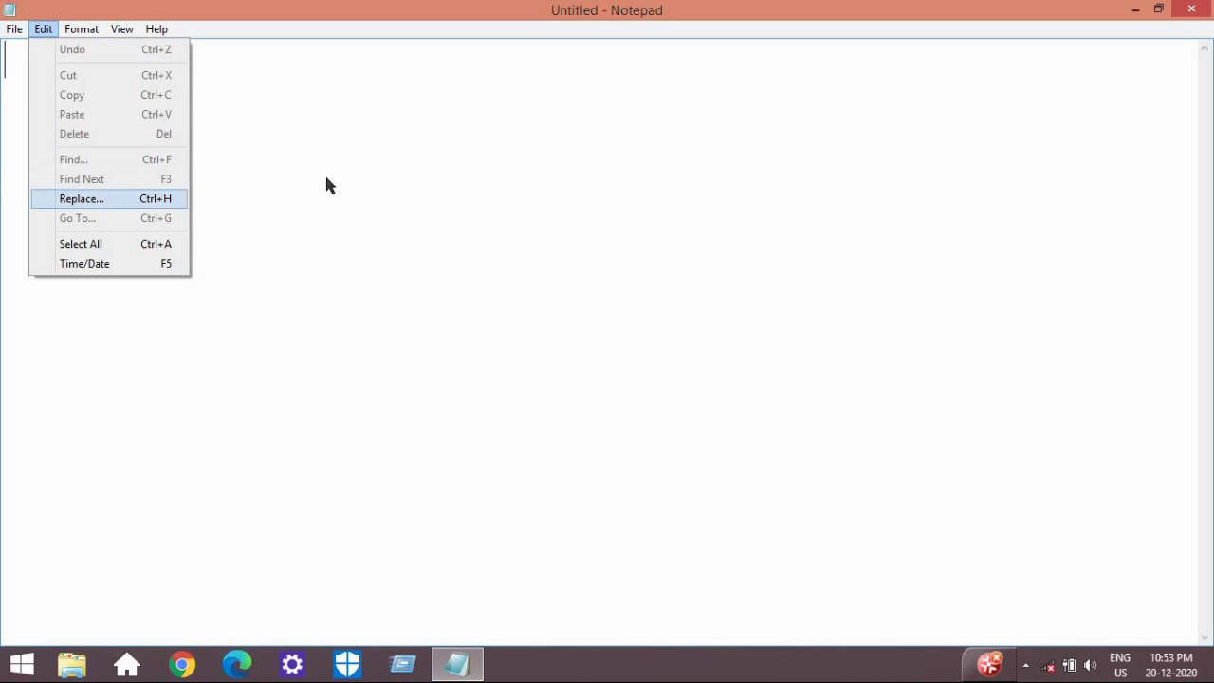
left_click(237, 110)
Enter the text "Biswas Entertainment" on the first line of the blank document
type("s")
key("BackSpace")
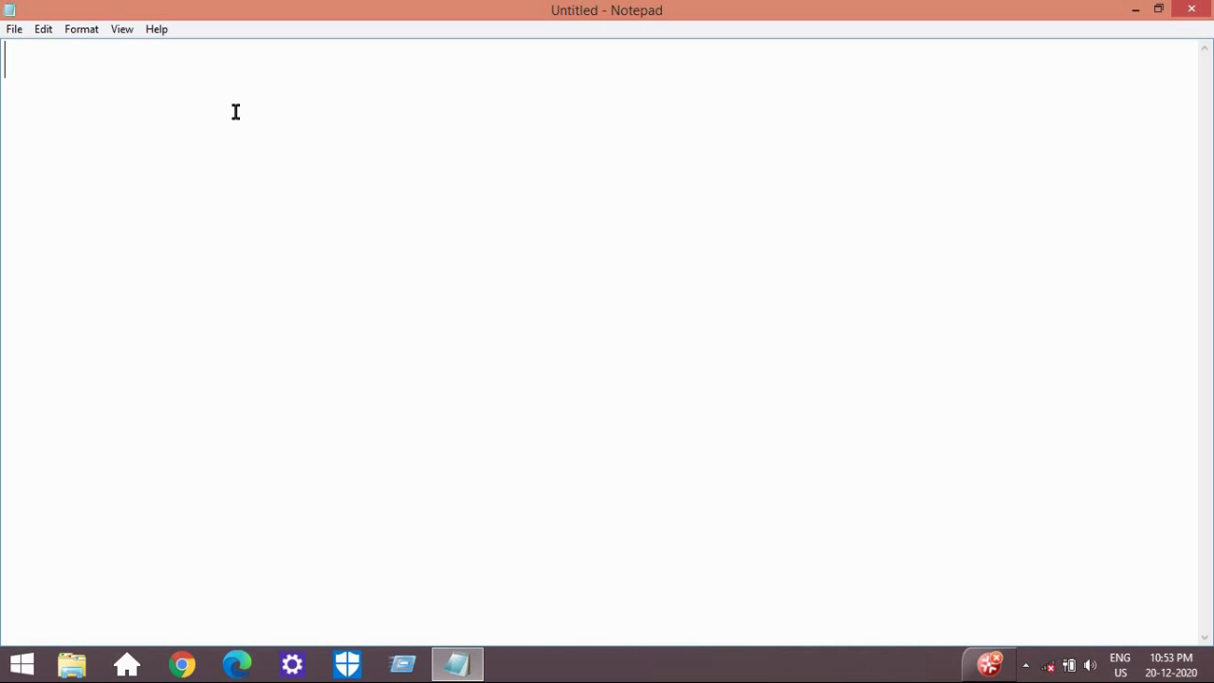
type("Biswas Enter")
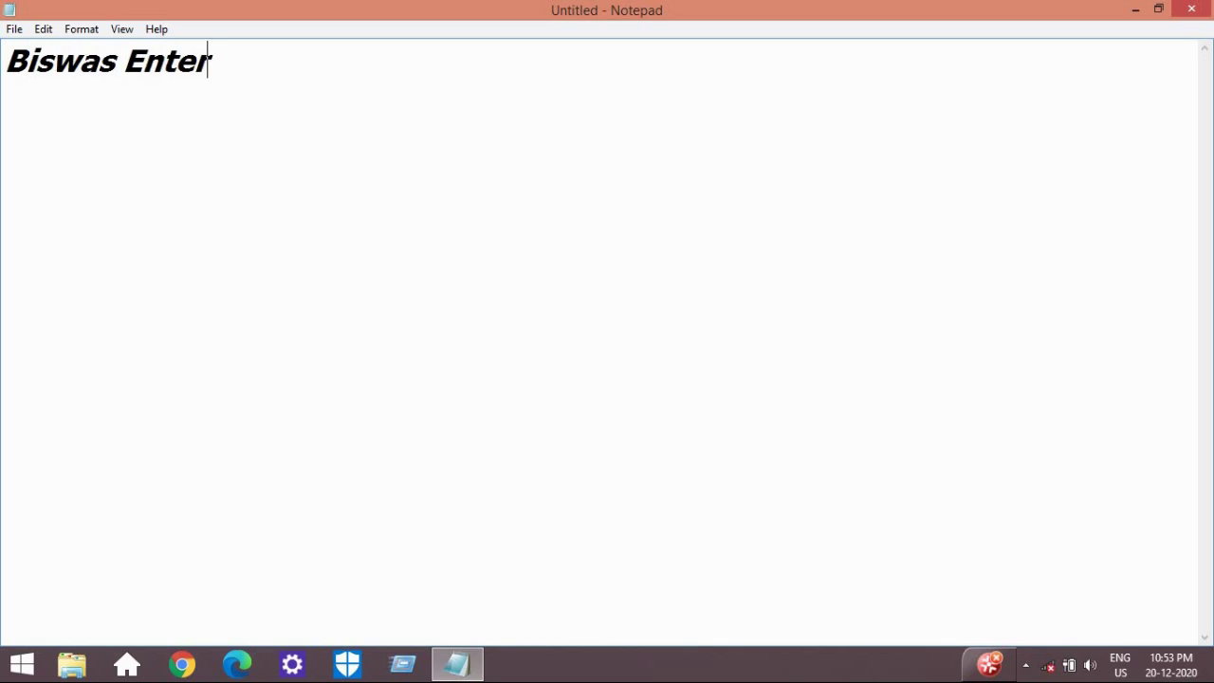
type("tain")
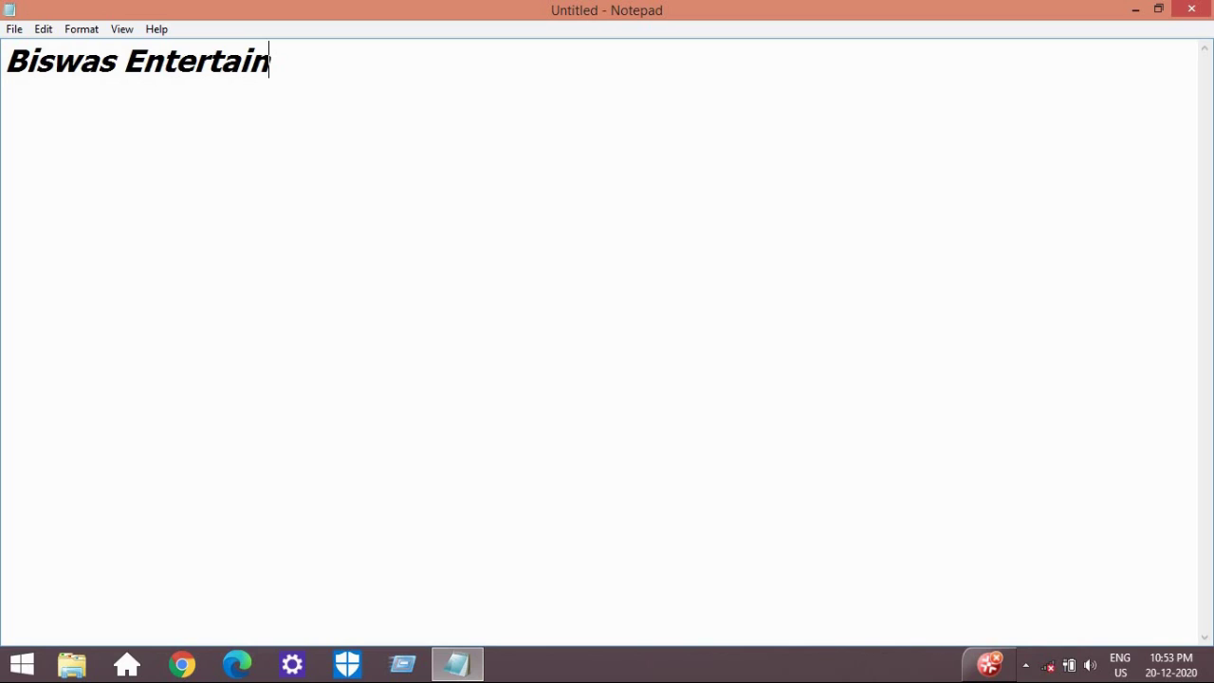
type("ment")
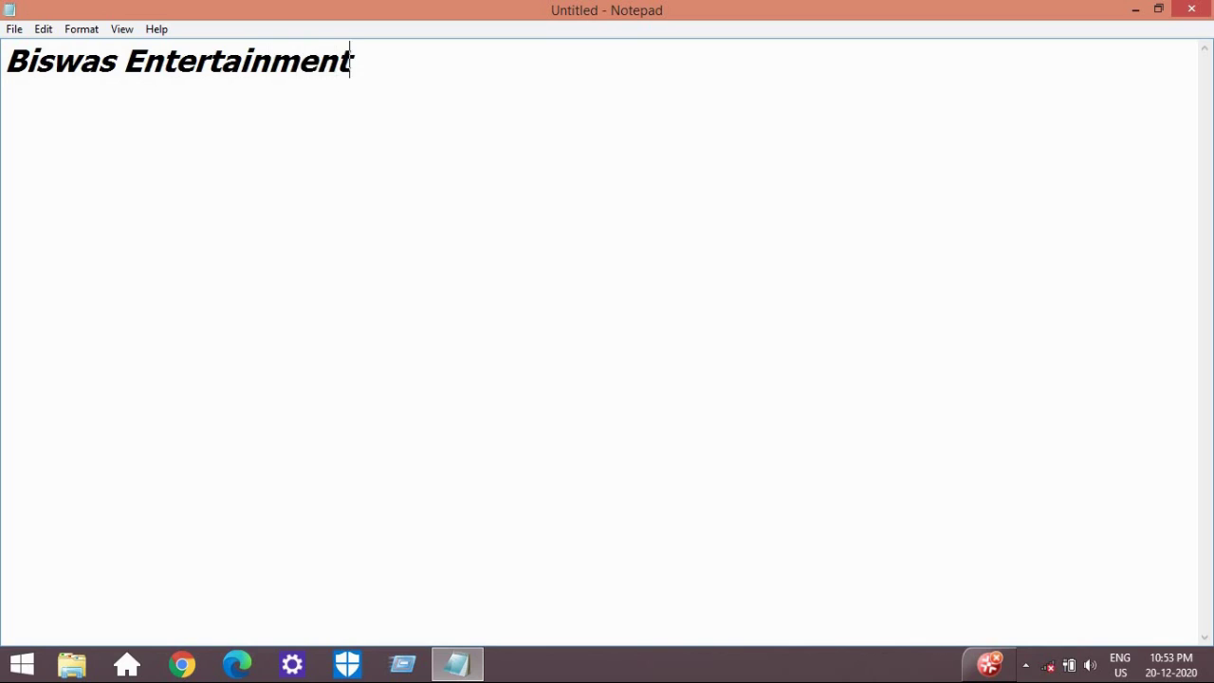
Select all the text and search downward for every occurrence of the letter "s" with Find
key("ctrl+a")
left_click(43, 32)
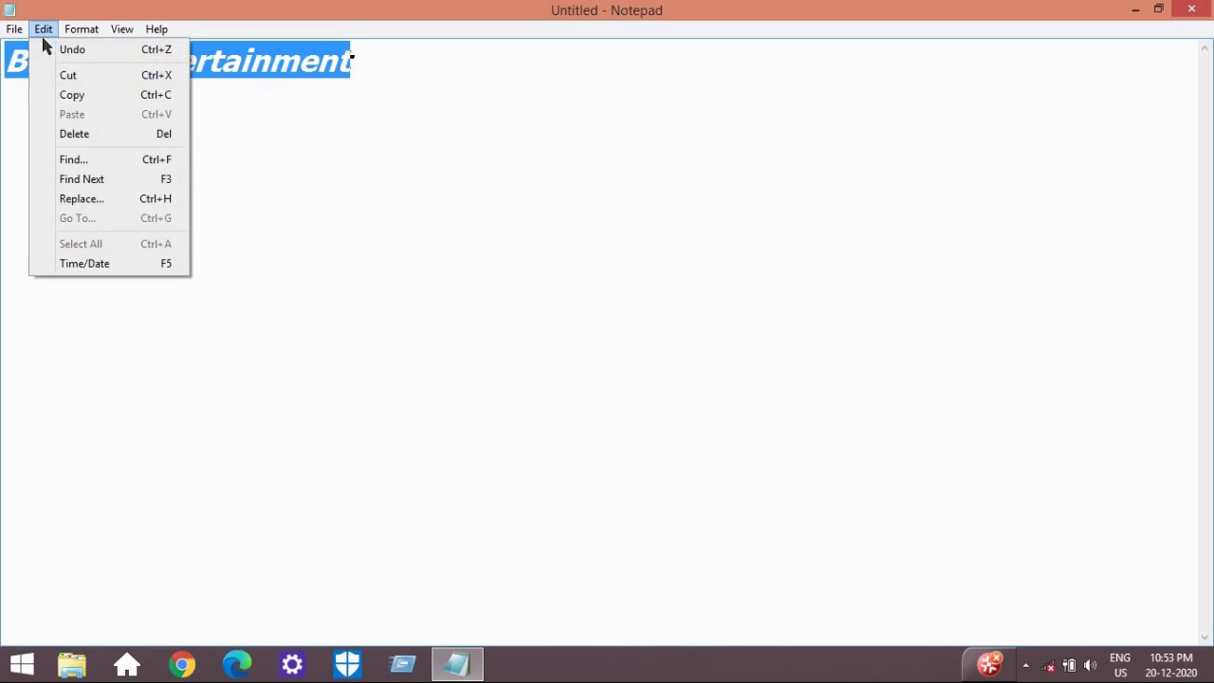
left_click(148, 165)
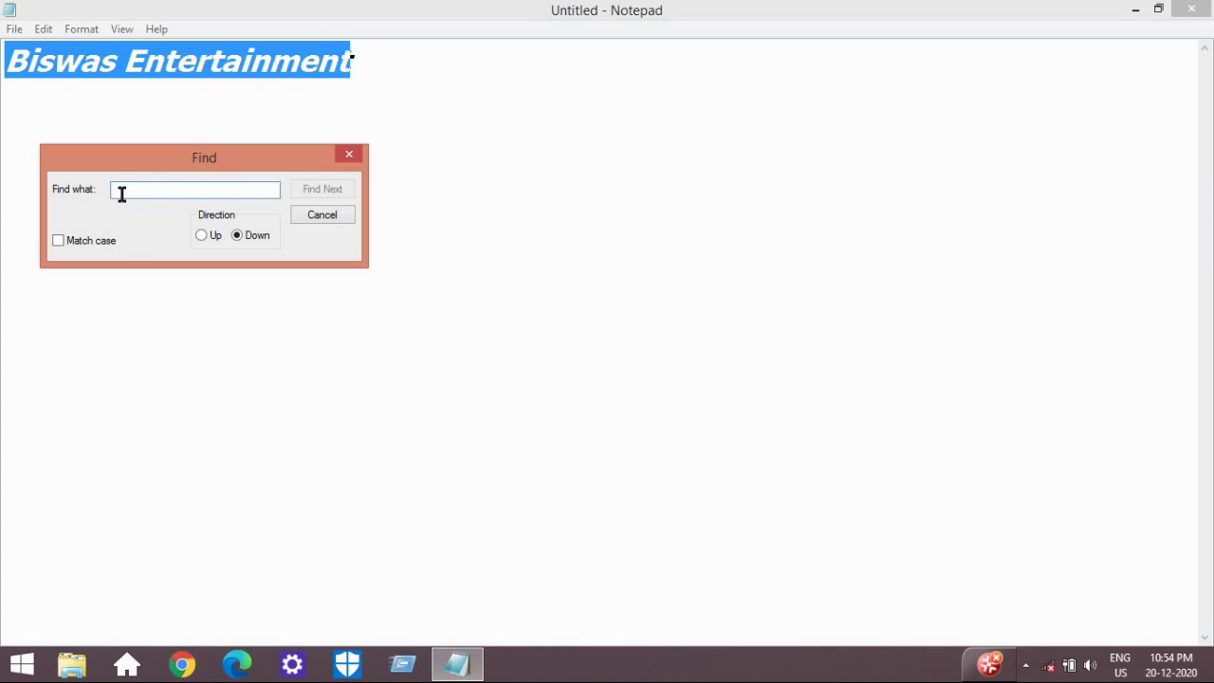
type("s")
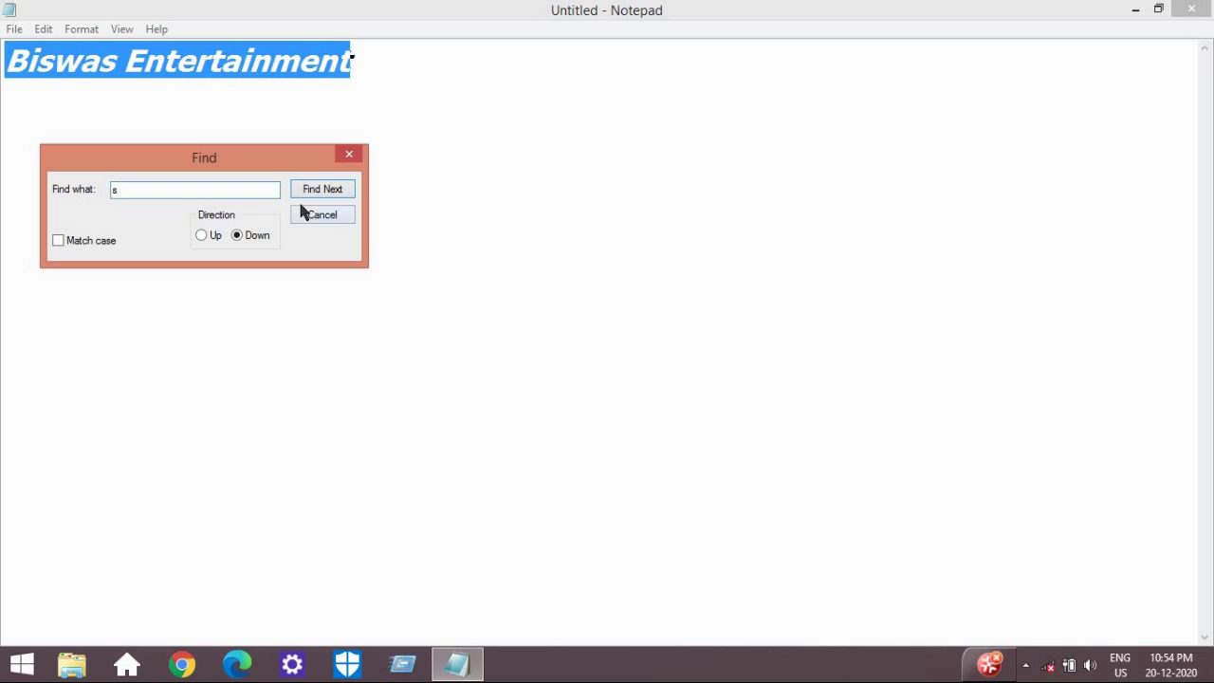
left_click(321, 190)
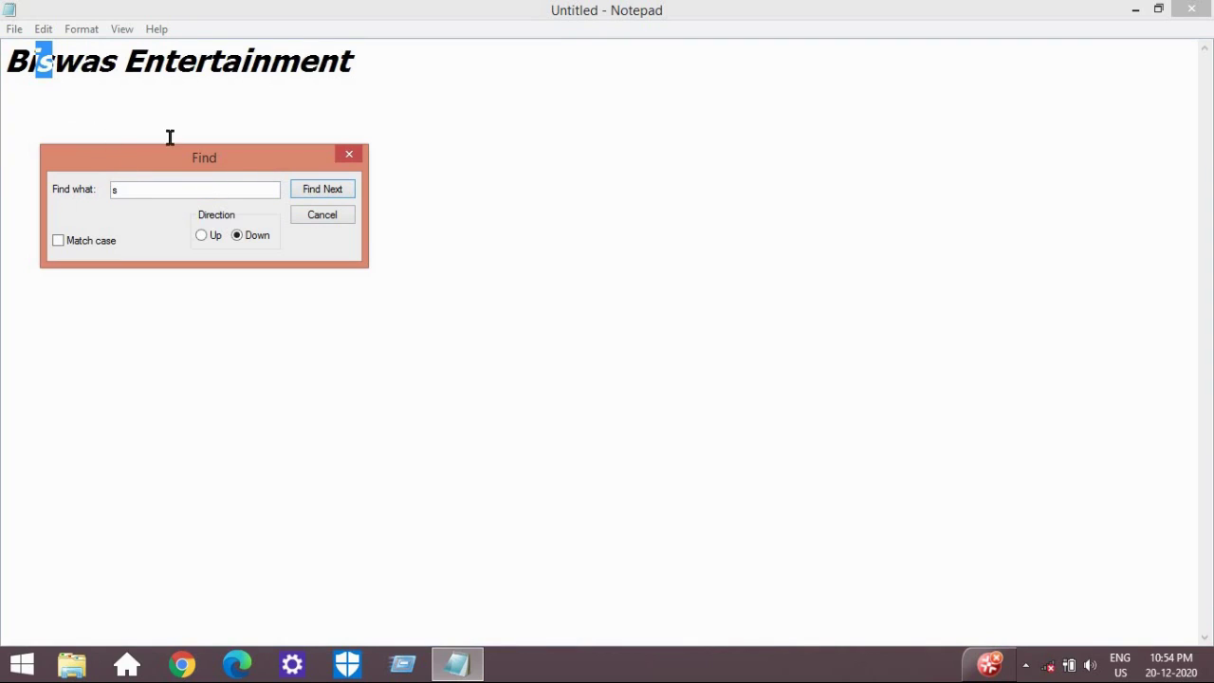
left_click(340, 197)
left_click(340, 197)
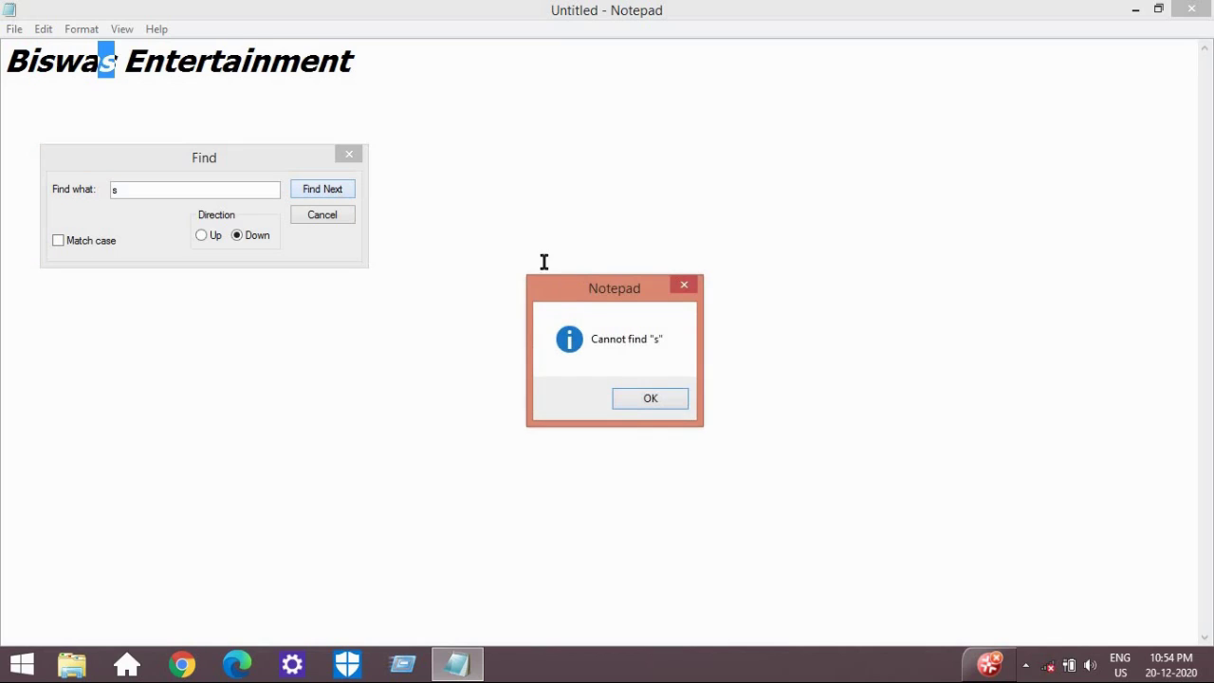
left_click(647, 401)
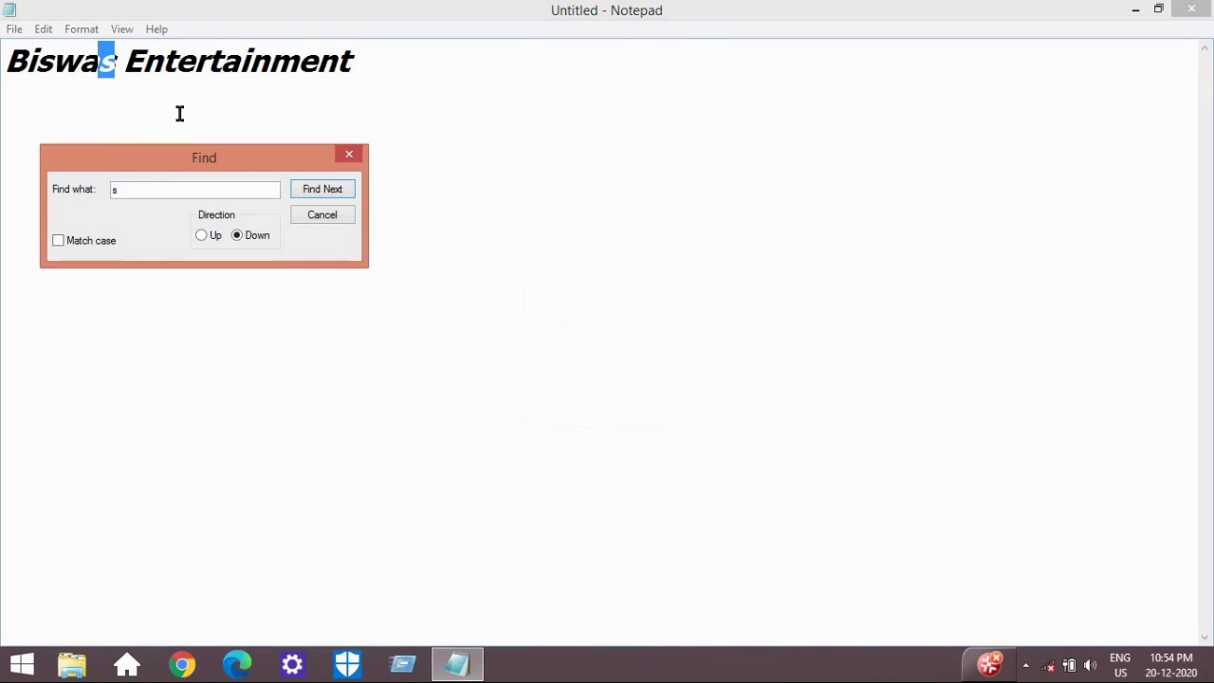
Replace the search term with "i" and search downward until no more matches remain
double_click(140, 188)
key("BackSpace")
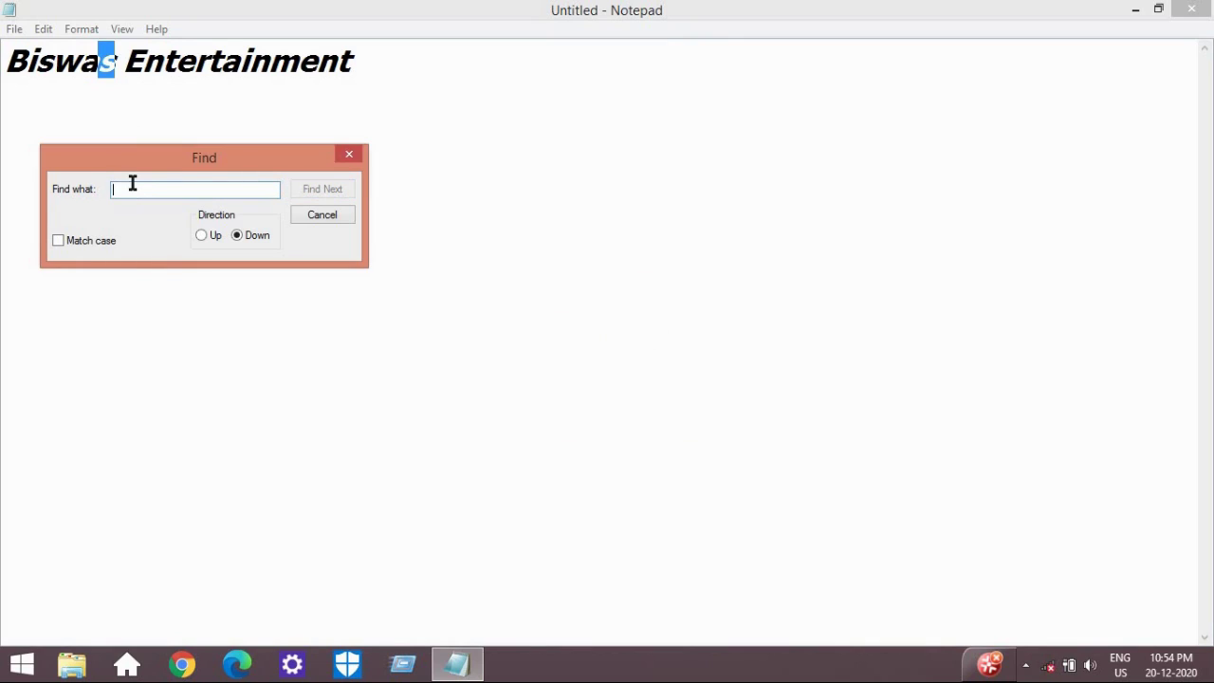
type("i")
left_click(334, 195)
left_click(338, 198)
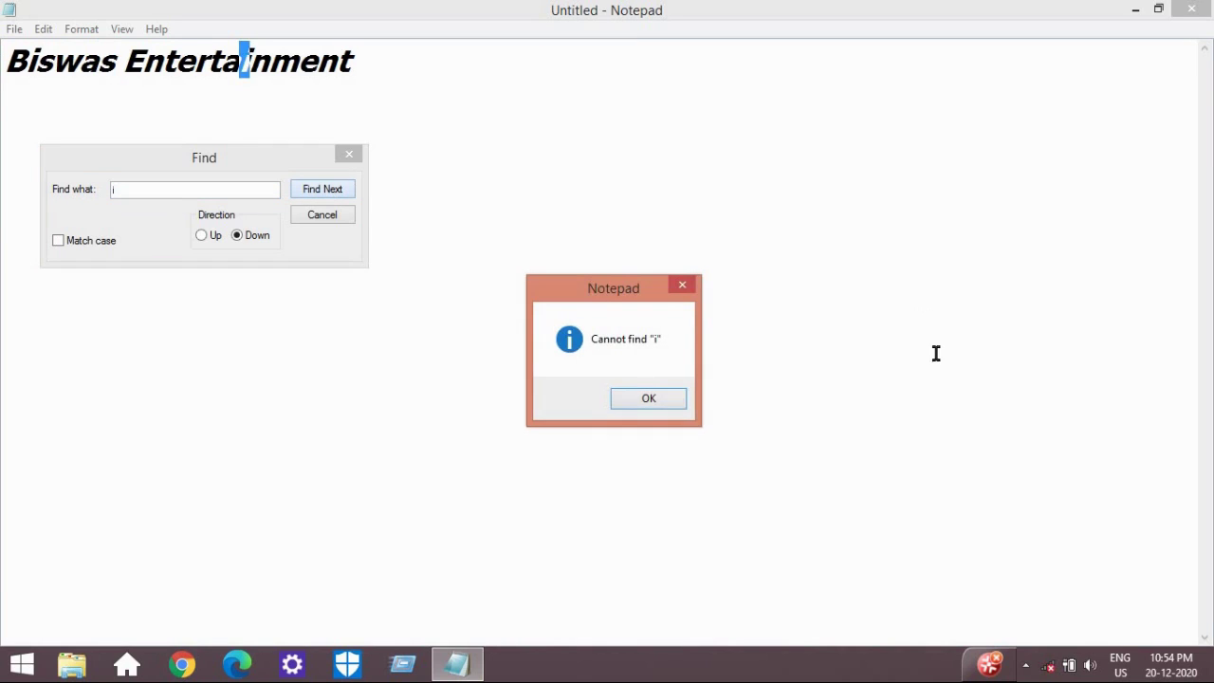
left_click(649, 397)
Search upward for "i", close the Find dialog, and repeat the search with Find Next
left_click(200, 235)
left_click(315, 193)
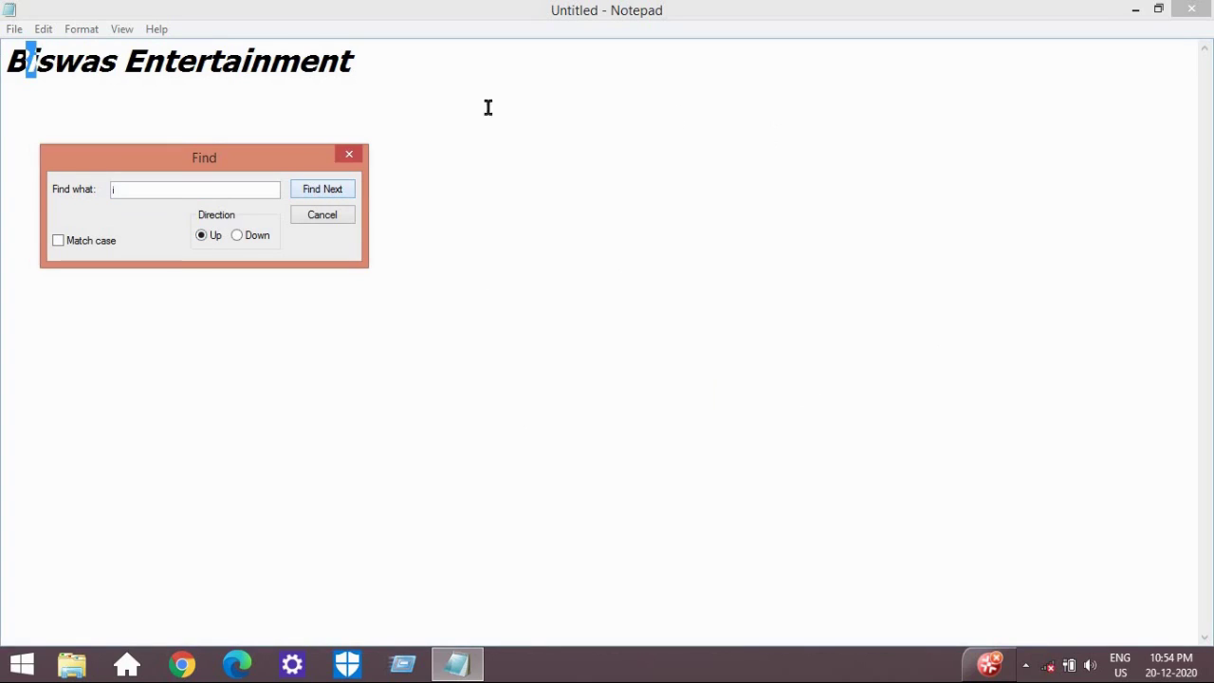
left_click(323, 216)
left_click(44, 29)
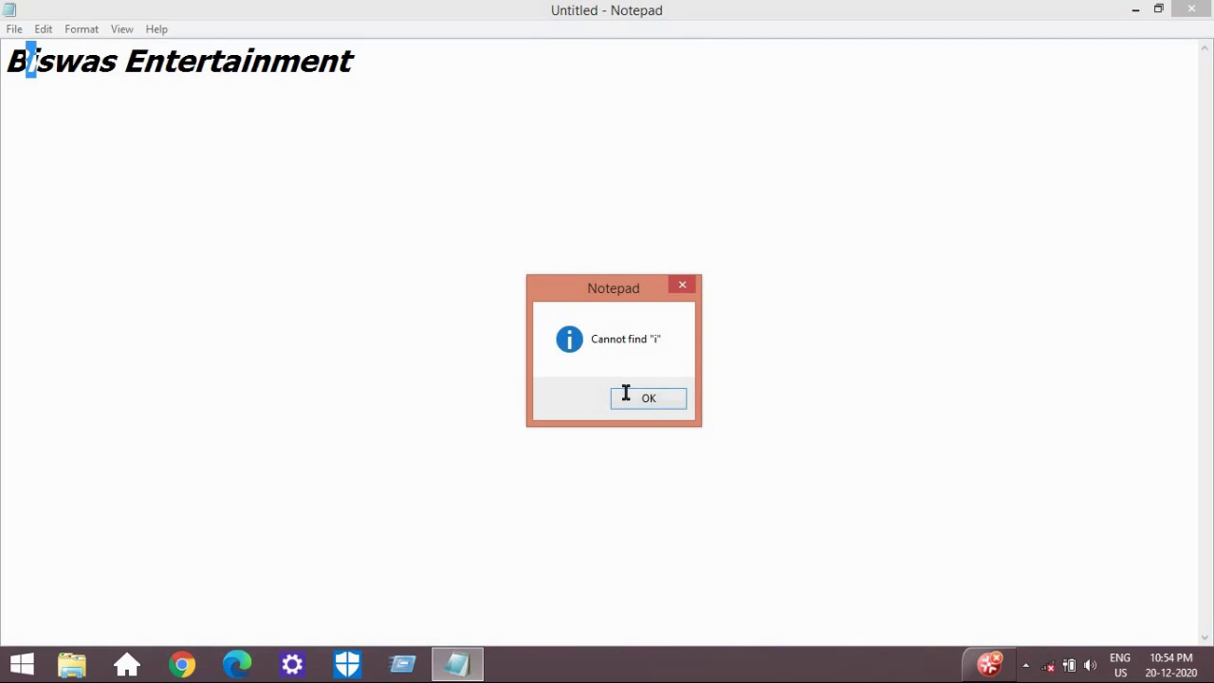
left_click(626, 394)
key("End")
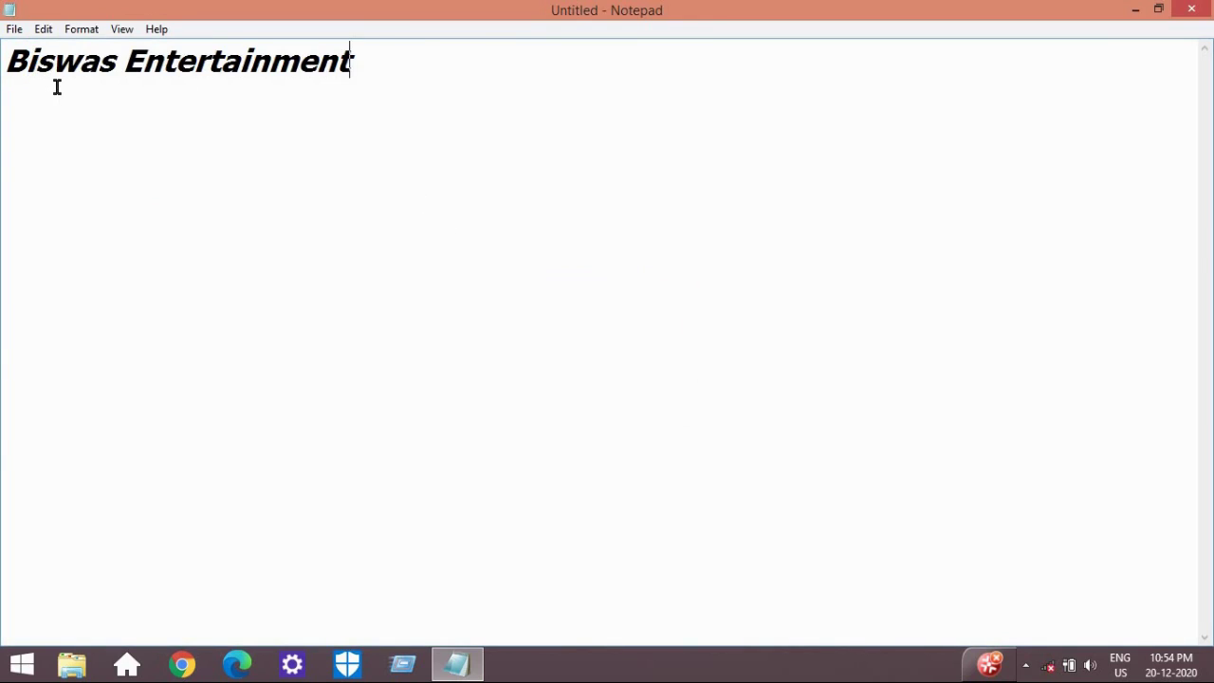
Select all the text and repeat the last search for "i" with Find Next
key("ctrl+a")
left_click(45, 29)
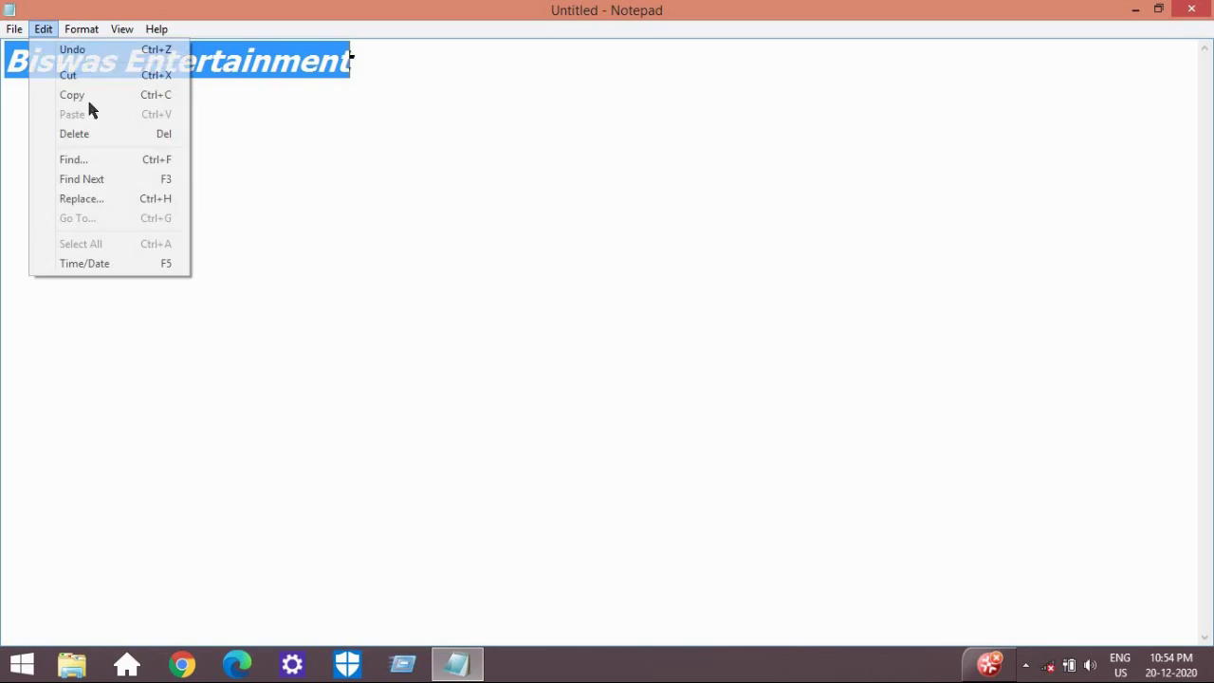
left_click(131, 177)
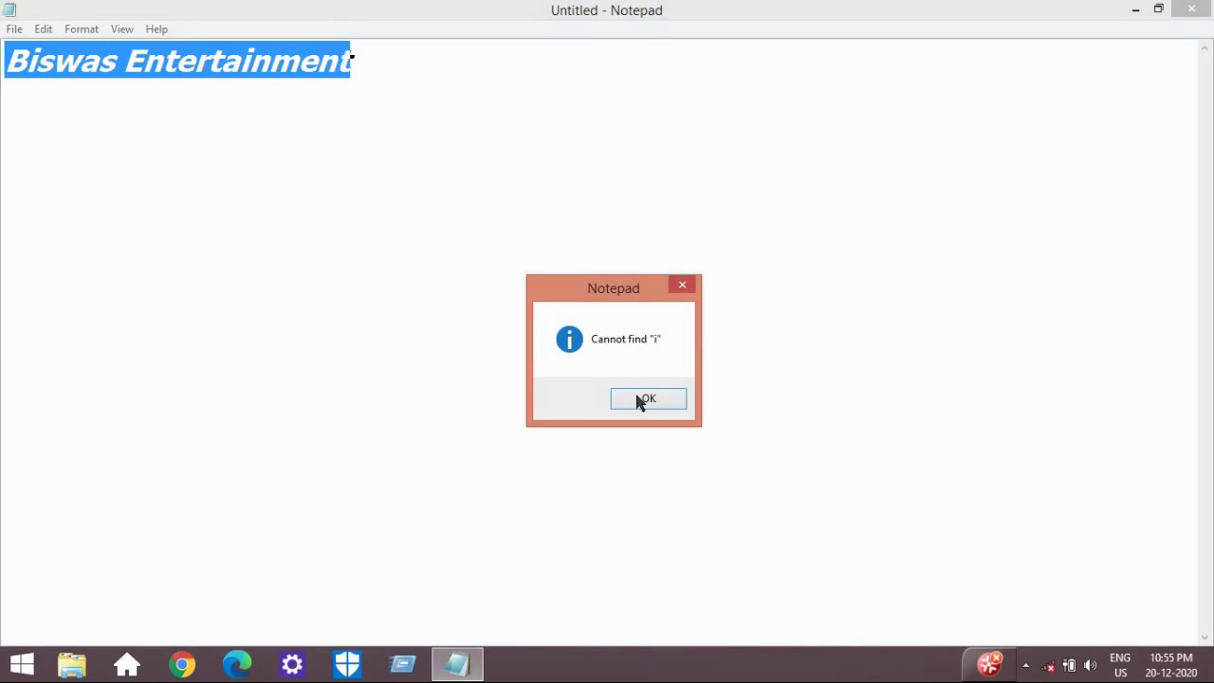
key("Return")
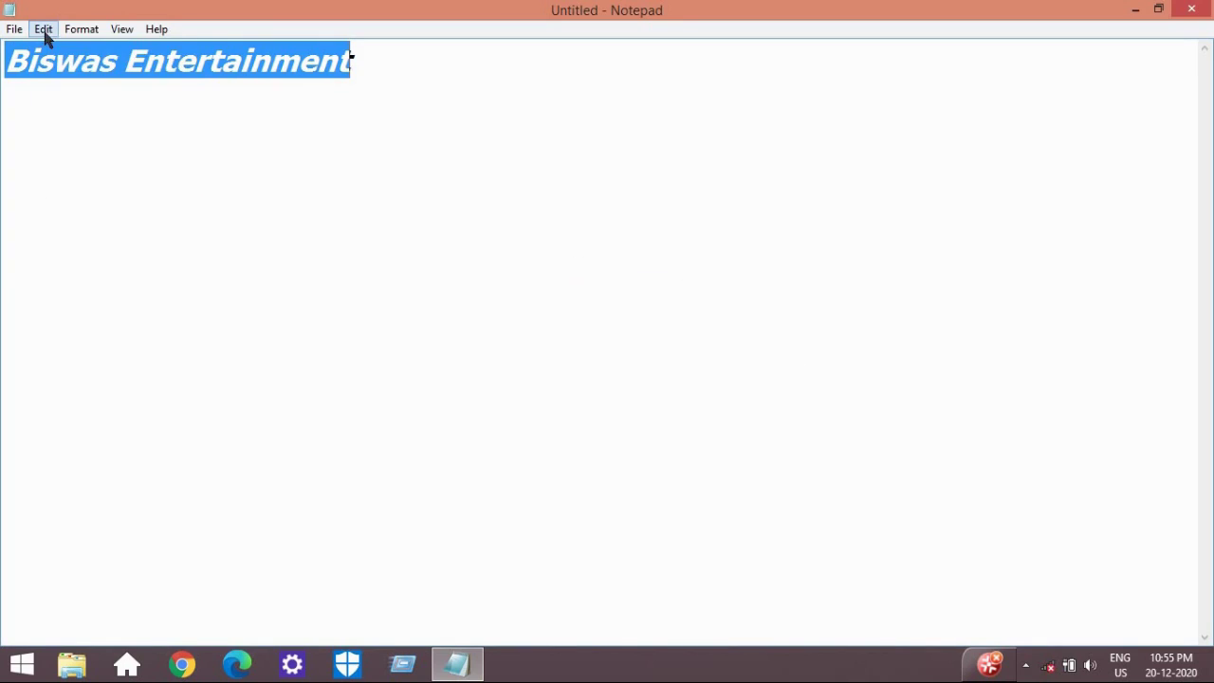
Try to replace the letter "q" with nothing, first for a single match and then for all occurrences
left_click(44, 30)
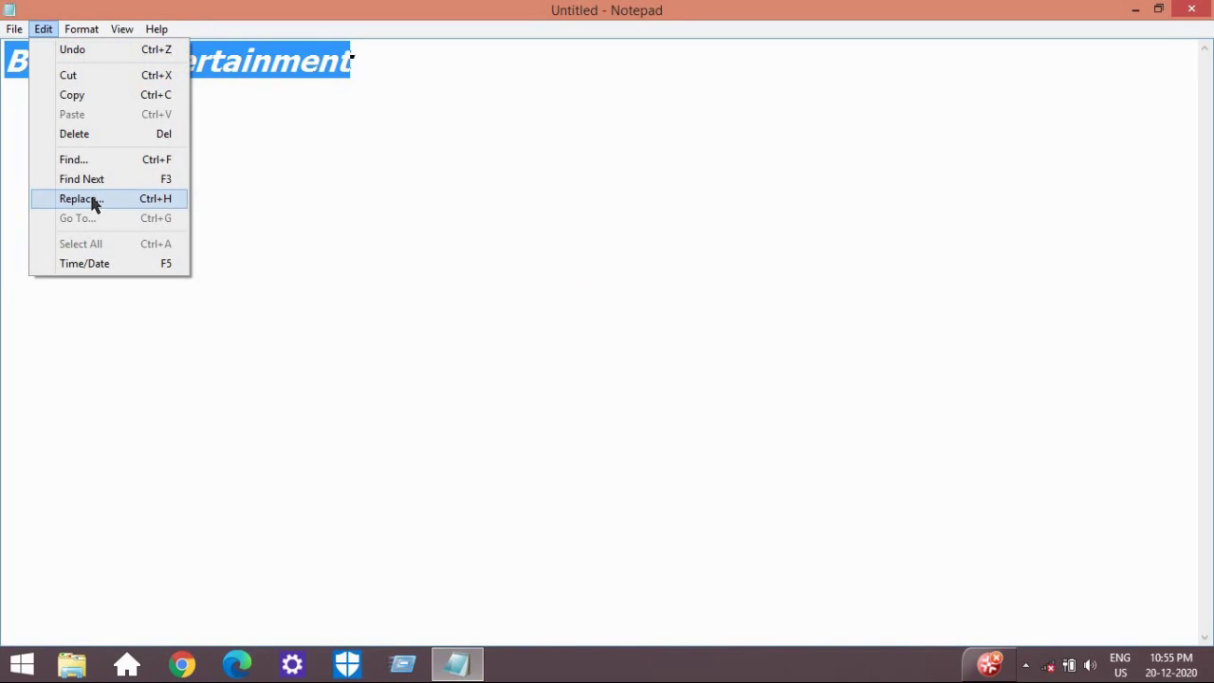
left_click(93, 201)
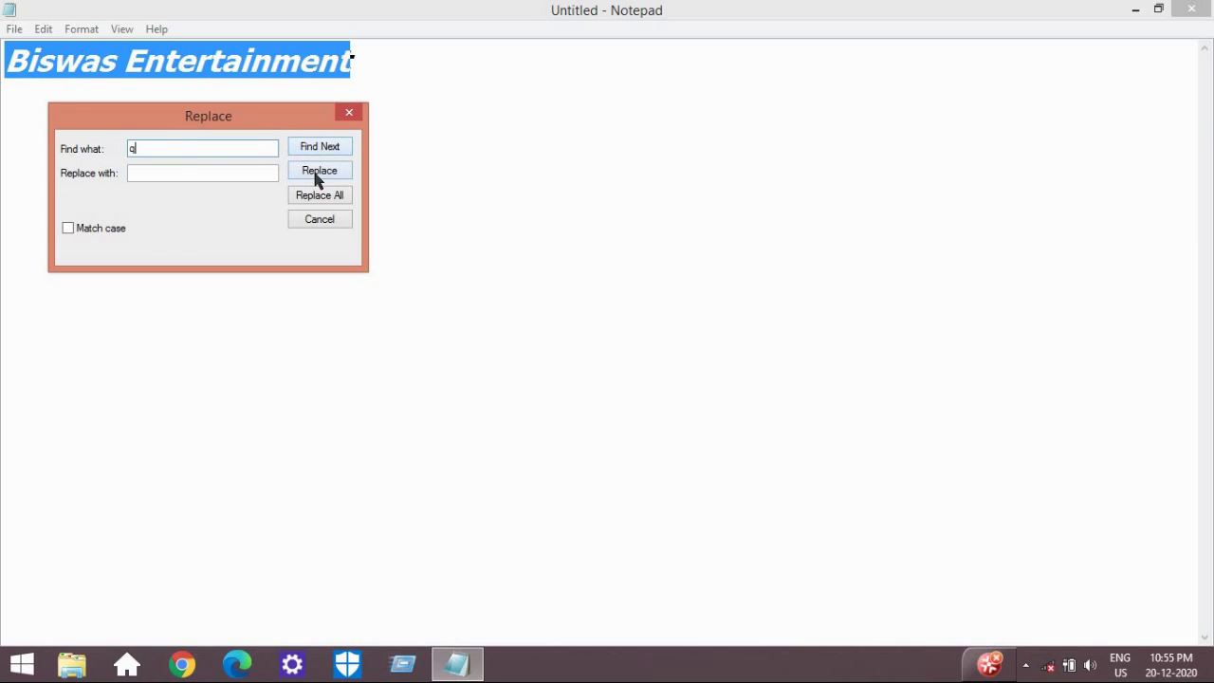
left_click(316, 178)
left_click(636, 403)
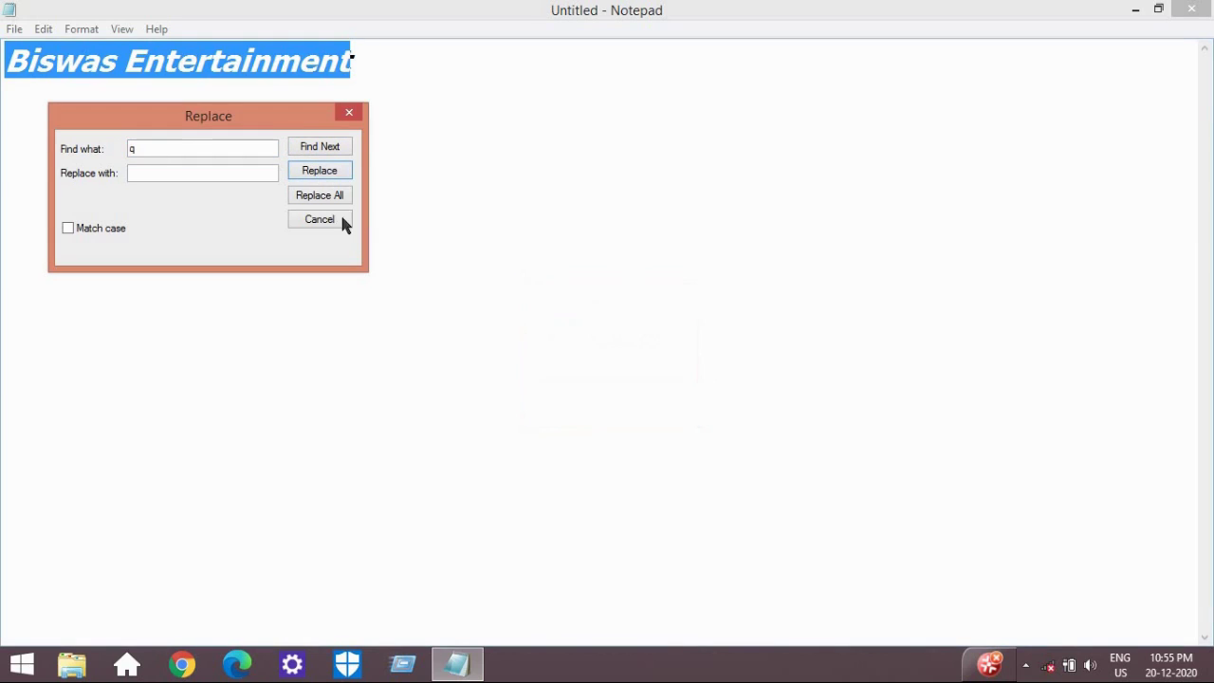
left_click(315, 206)
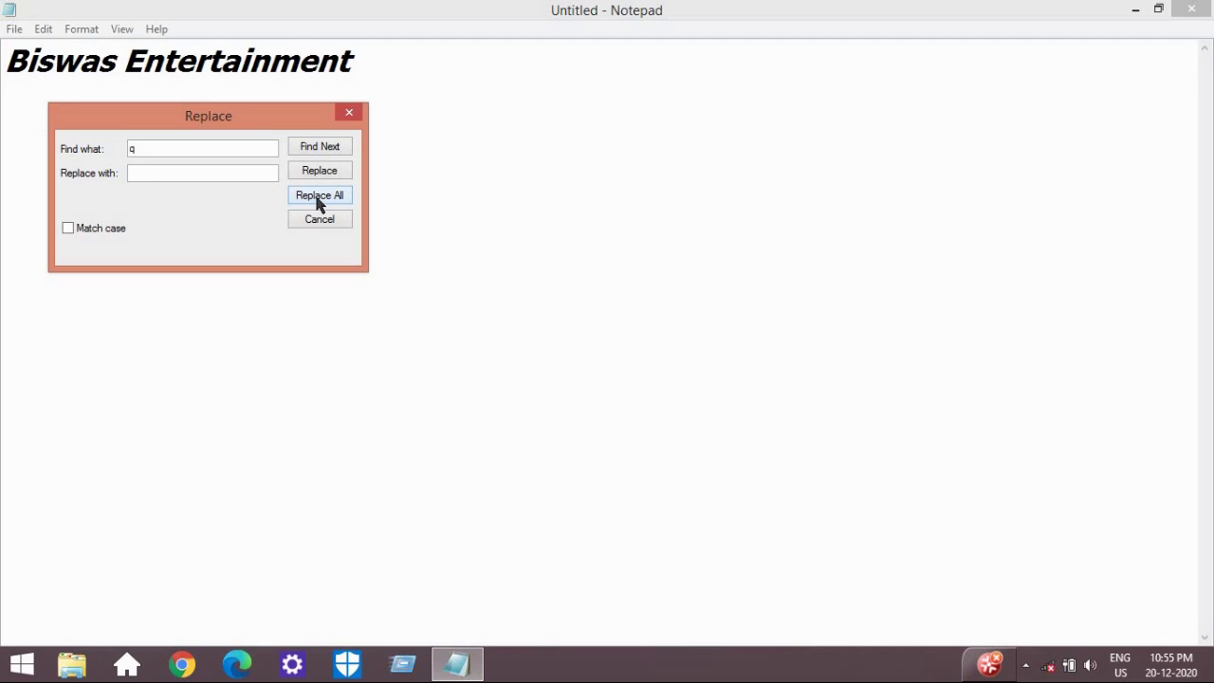
Replace each "i" in the text with "q", one occurrence at a time, until no matches remain
left_click(149, 175)
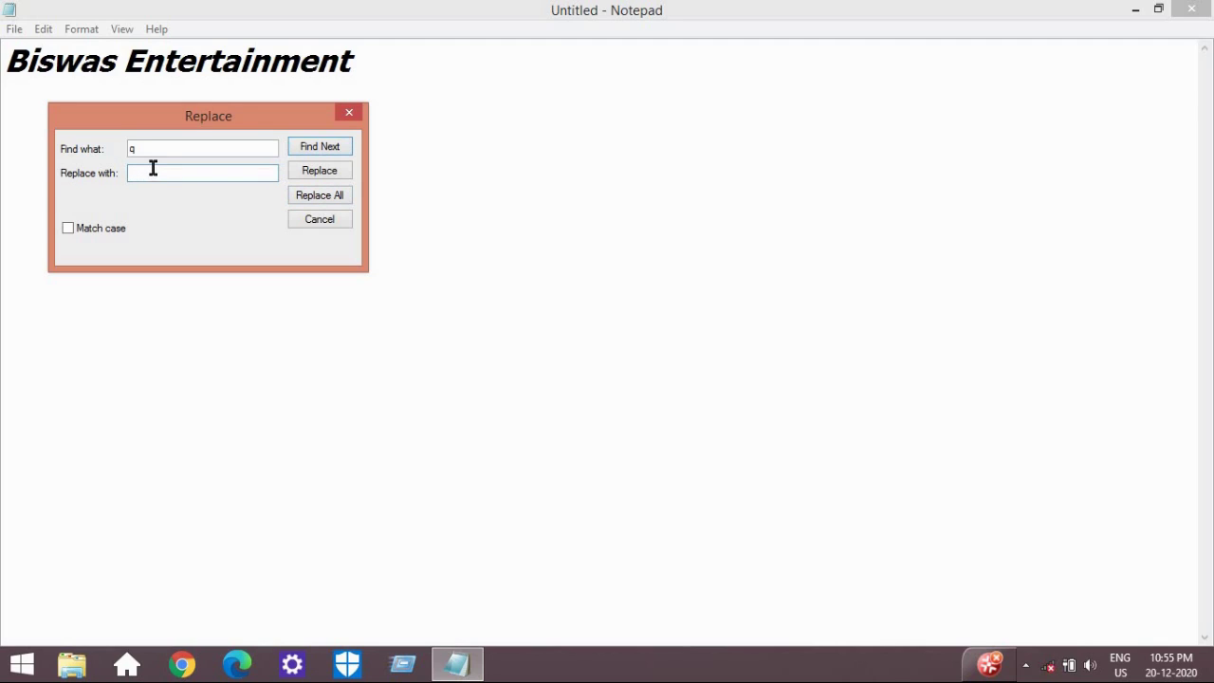
double_click(152, 149)
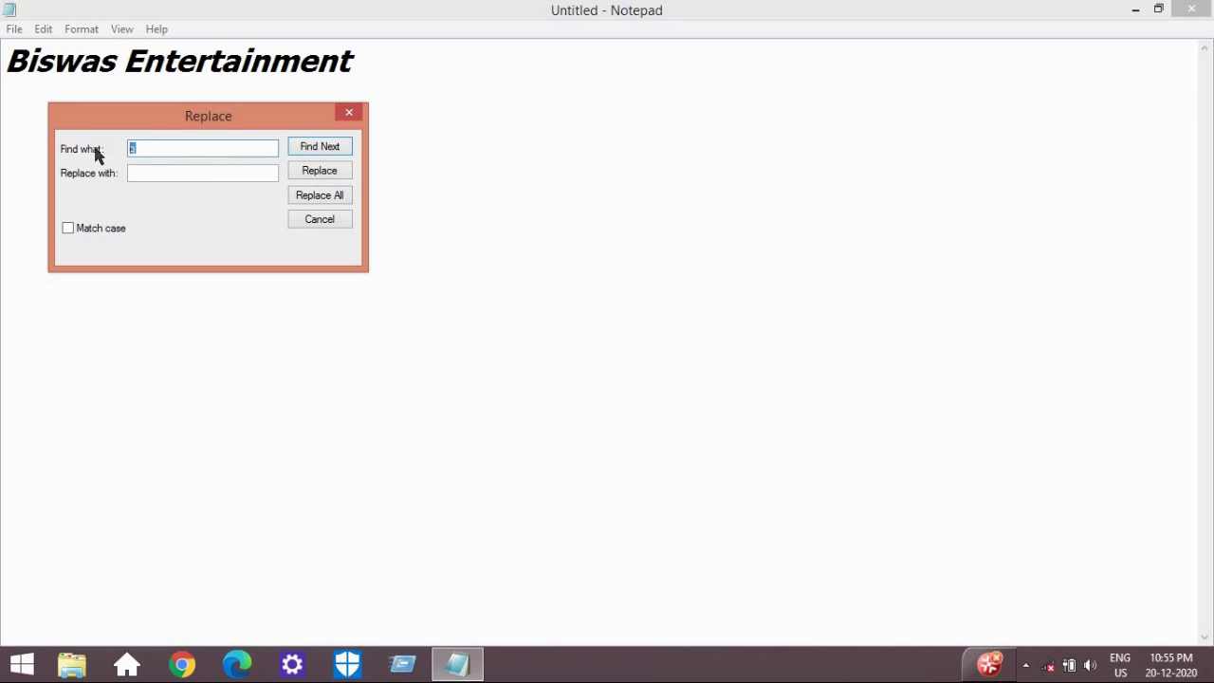
type("i")
left_click(143, 173)
type("q")
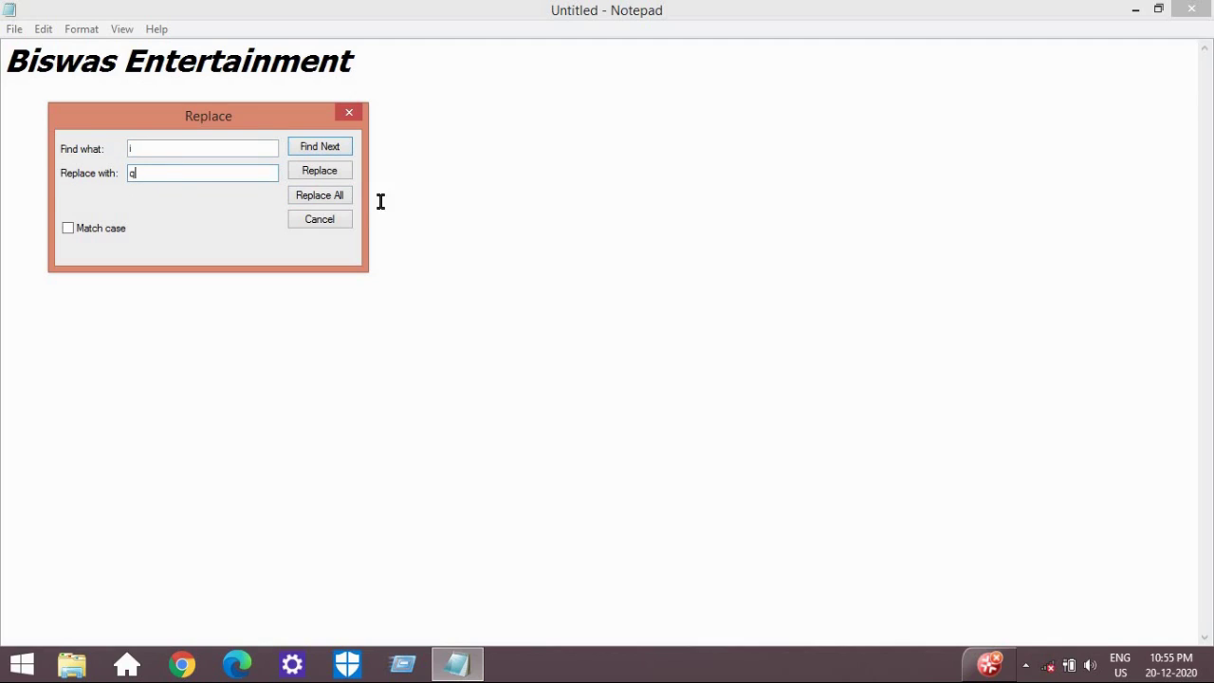
left_click(326, 177)
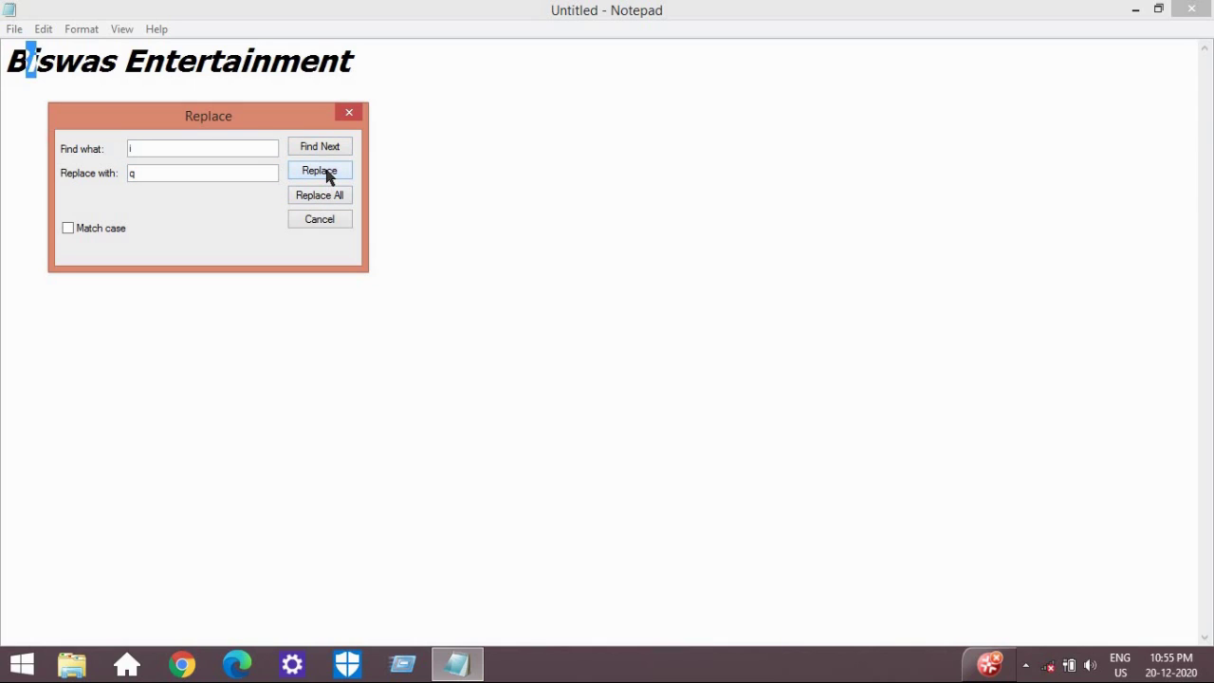
left_click(327, 177)
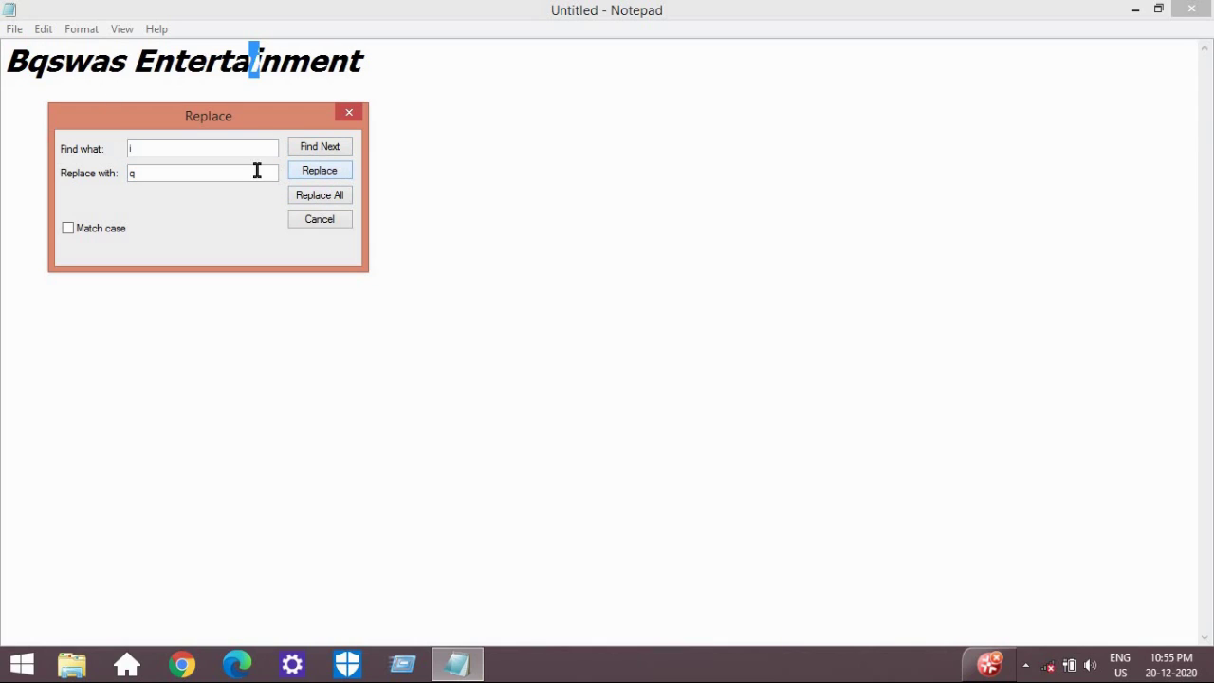
left_click(326, 177)
left_click(640, 396)
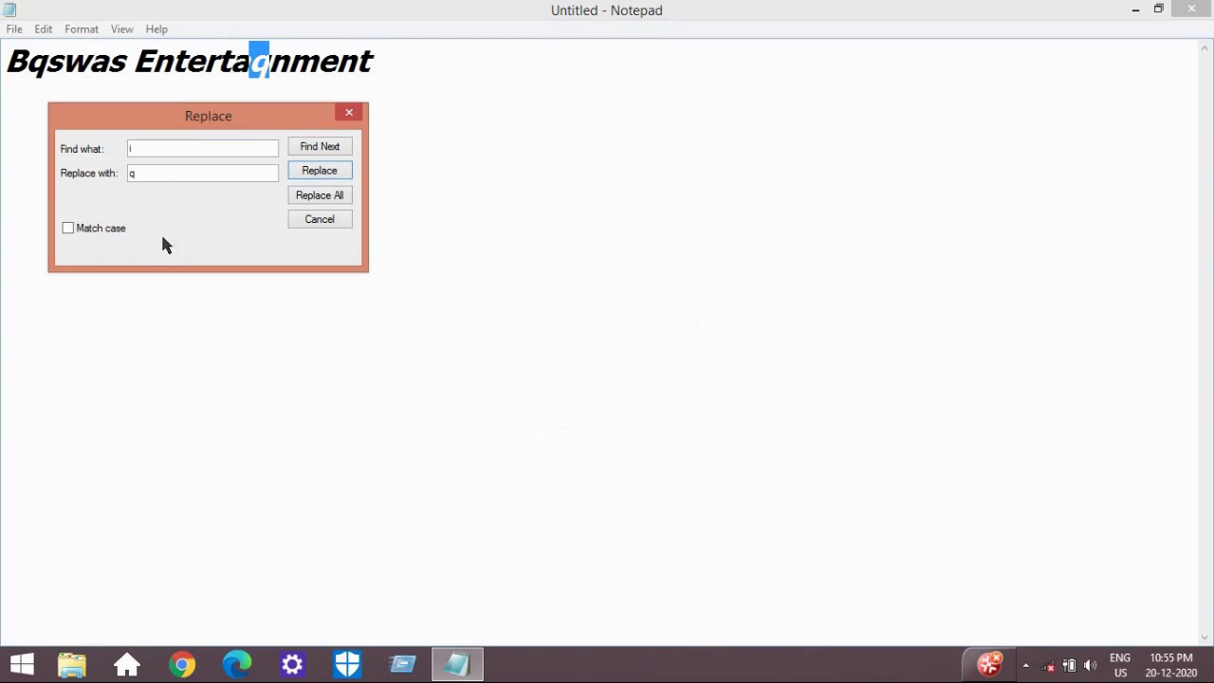
Replace every "q" with "i" in one go and close the Replace dialog
left_click_drag(162, 177, 91, 175)
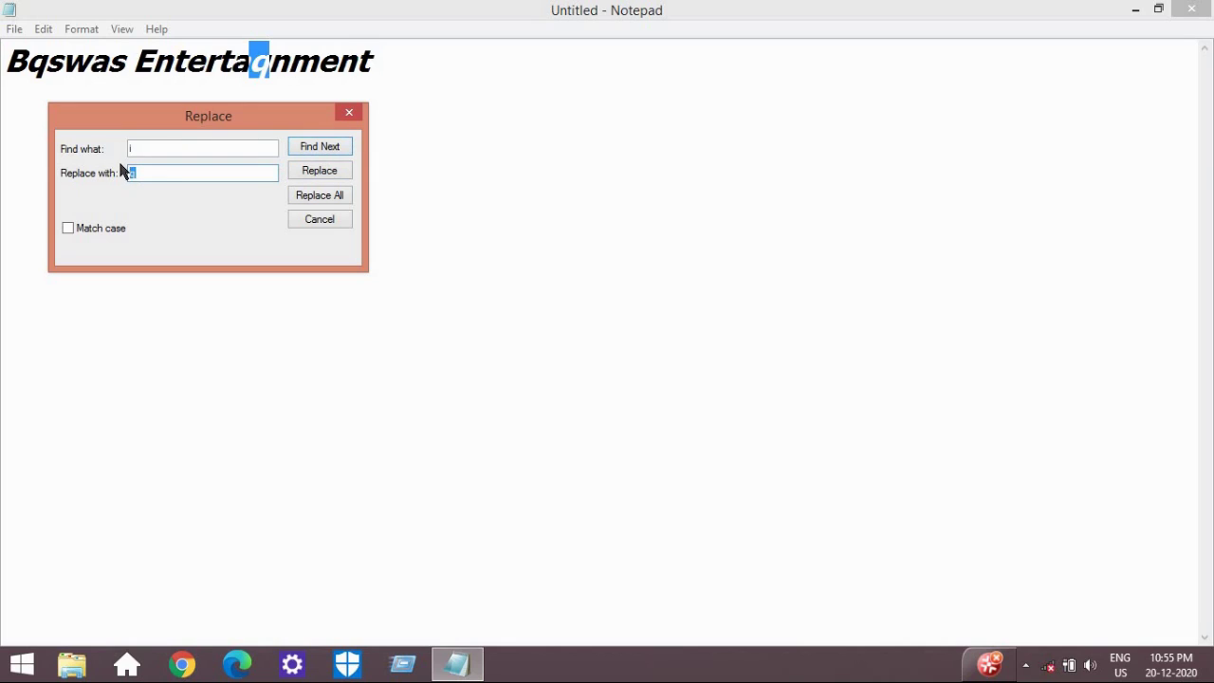
left_click_drag(184, 146, 59, 149)
type("q")
left_click(315, 203)
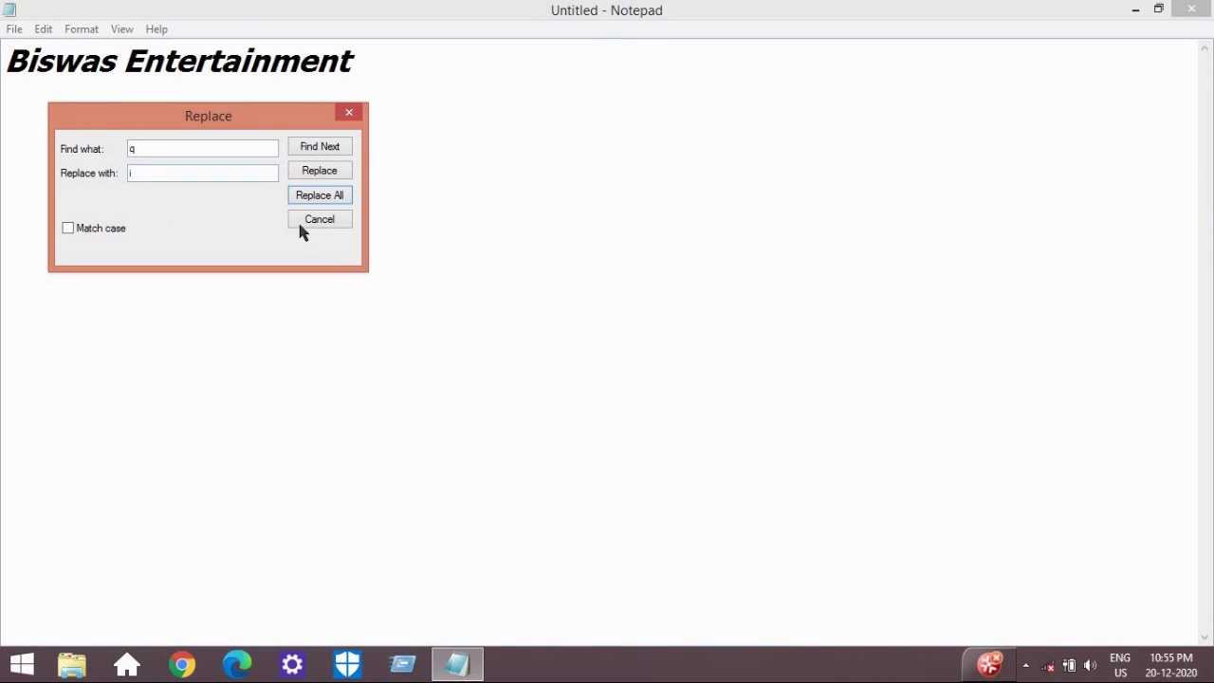
left_click(351, 110)
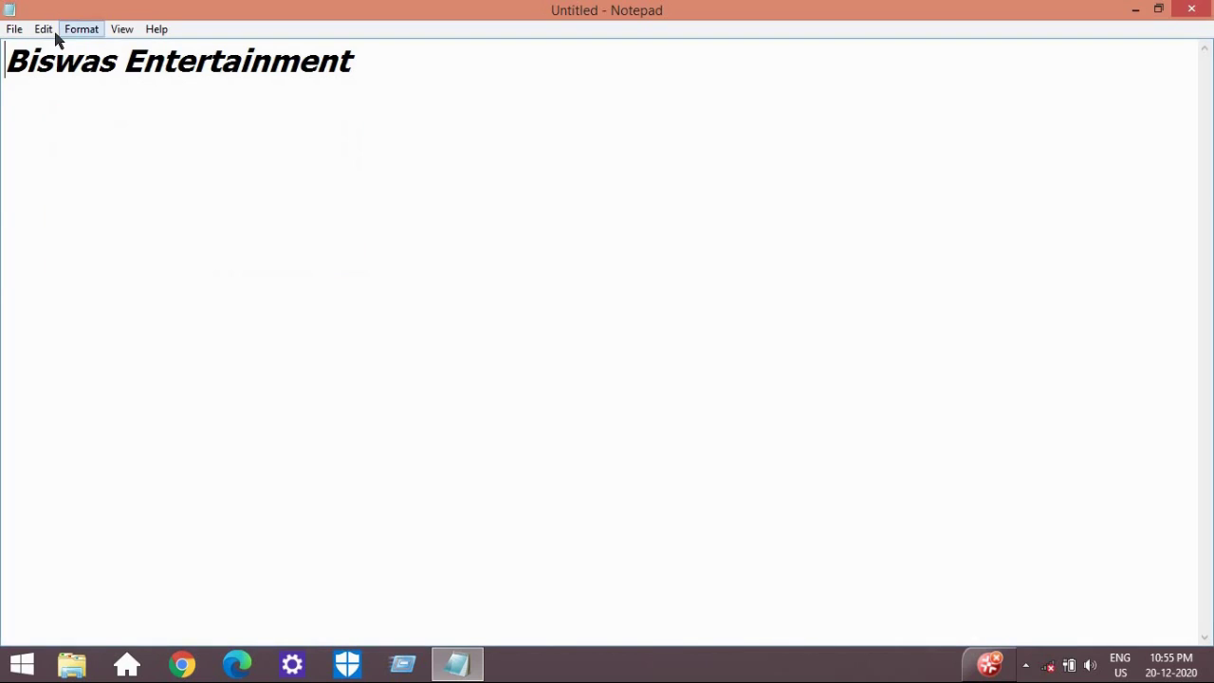
Replace all the text with the current time and date, and undo that insertion
key("ctrl+a")
left_click(63, 32)
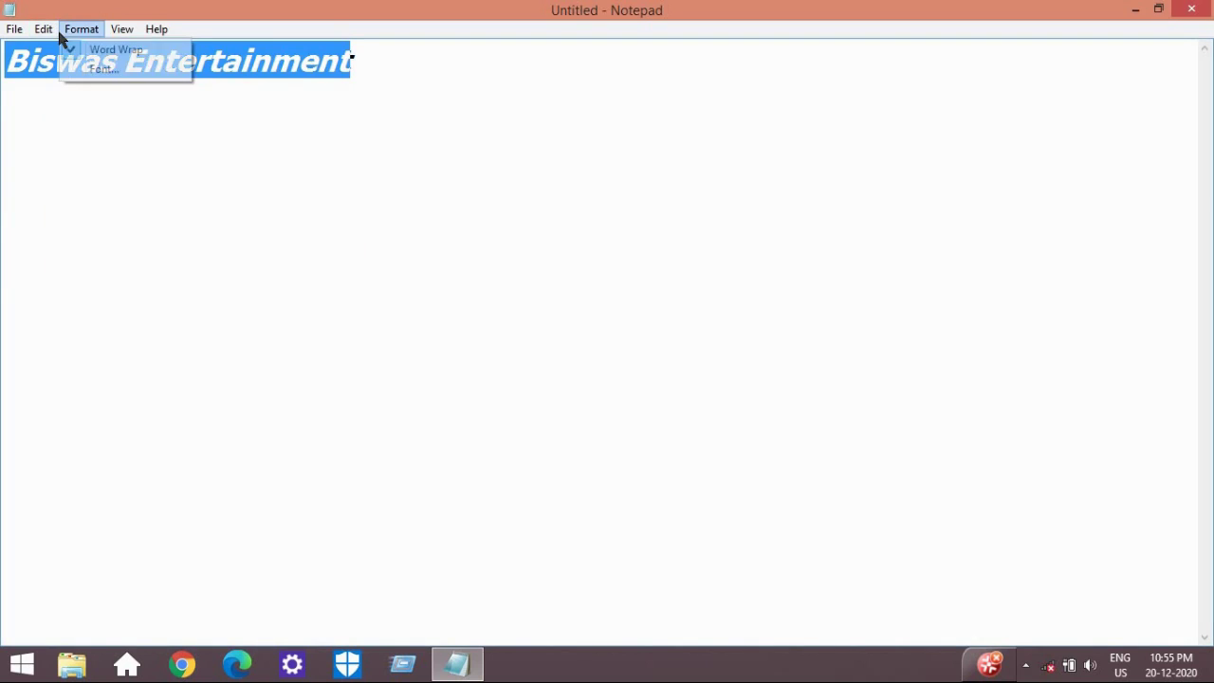
left_click(45, 31)
left_click(45, 32)
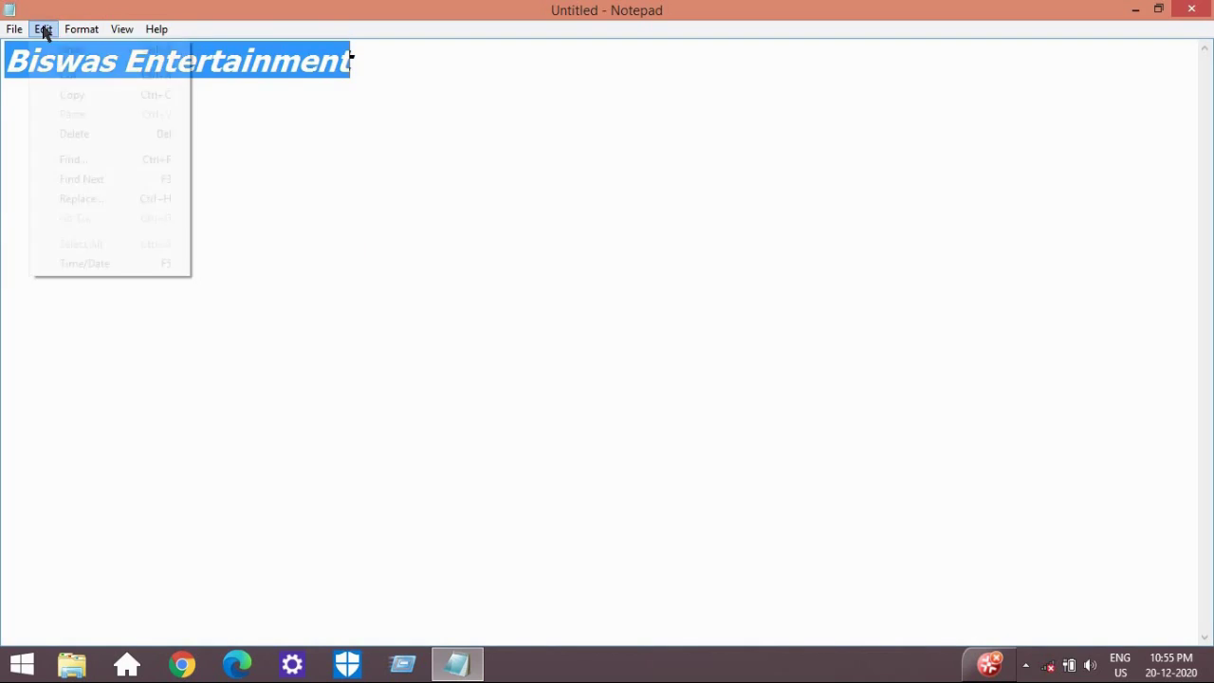
left_click(104, 266)
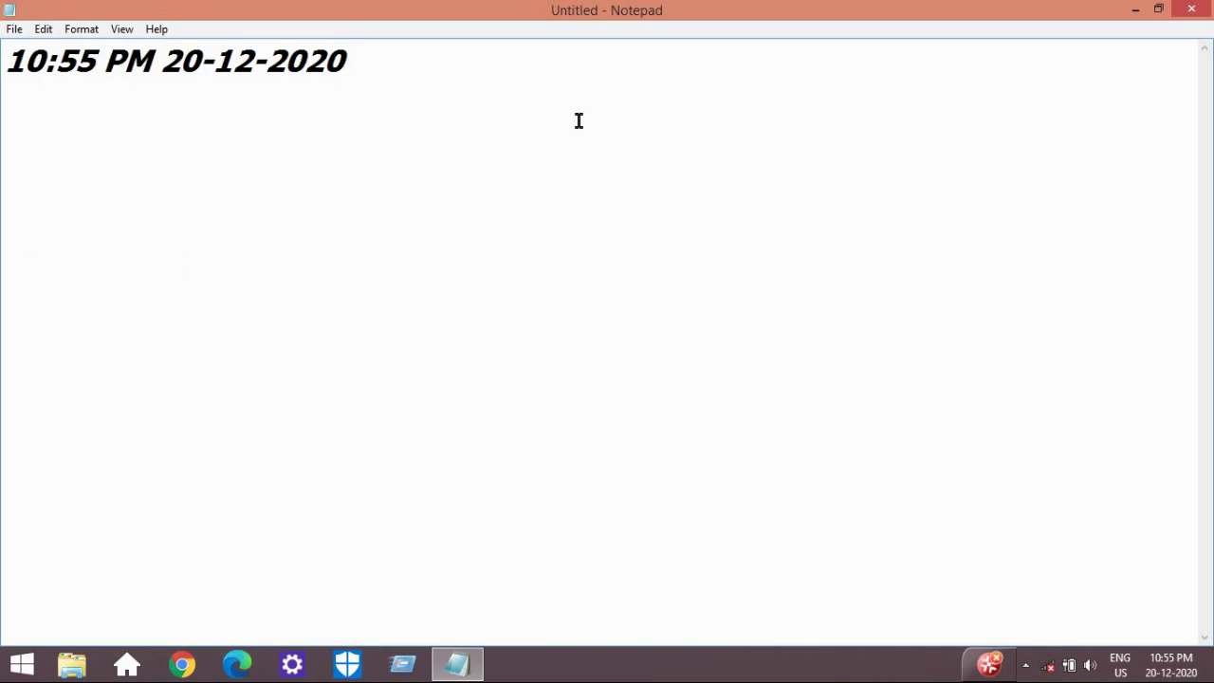
key("ctrl+z")
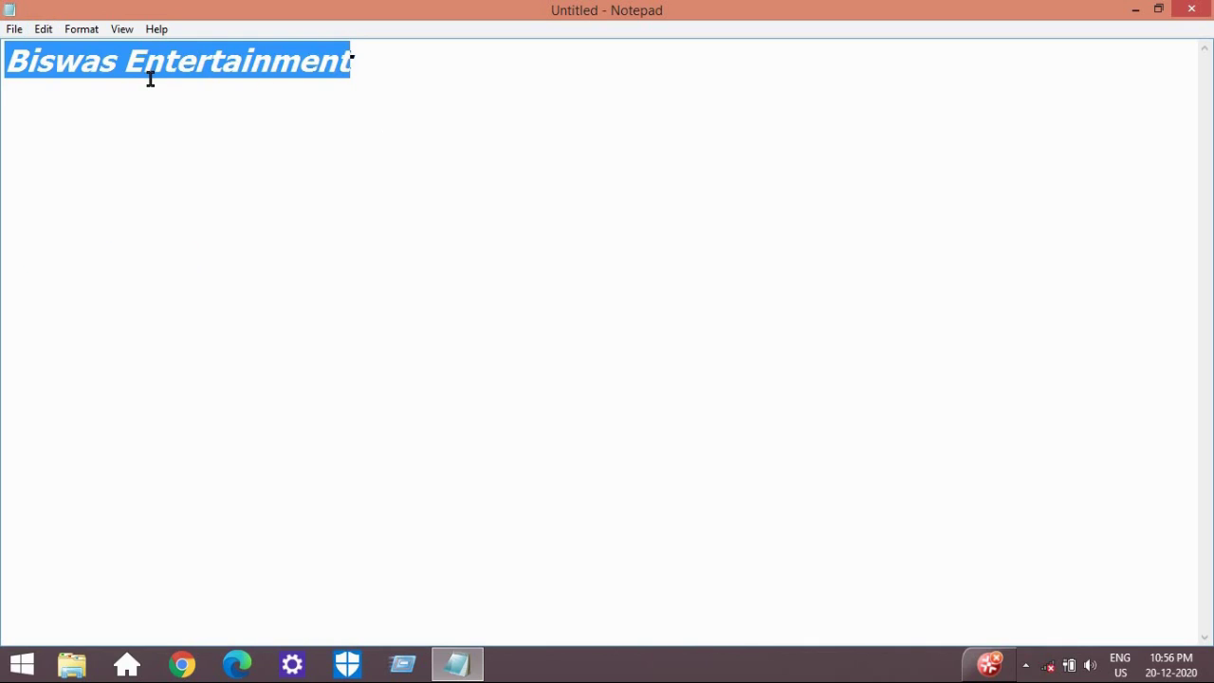
Select the "Biswas Entertainment" line and set its font to Arial, Bold, size 28
left_click(85, 30)
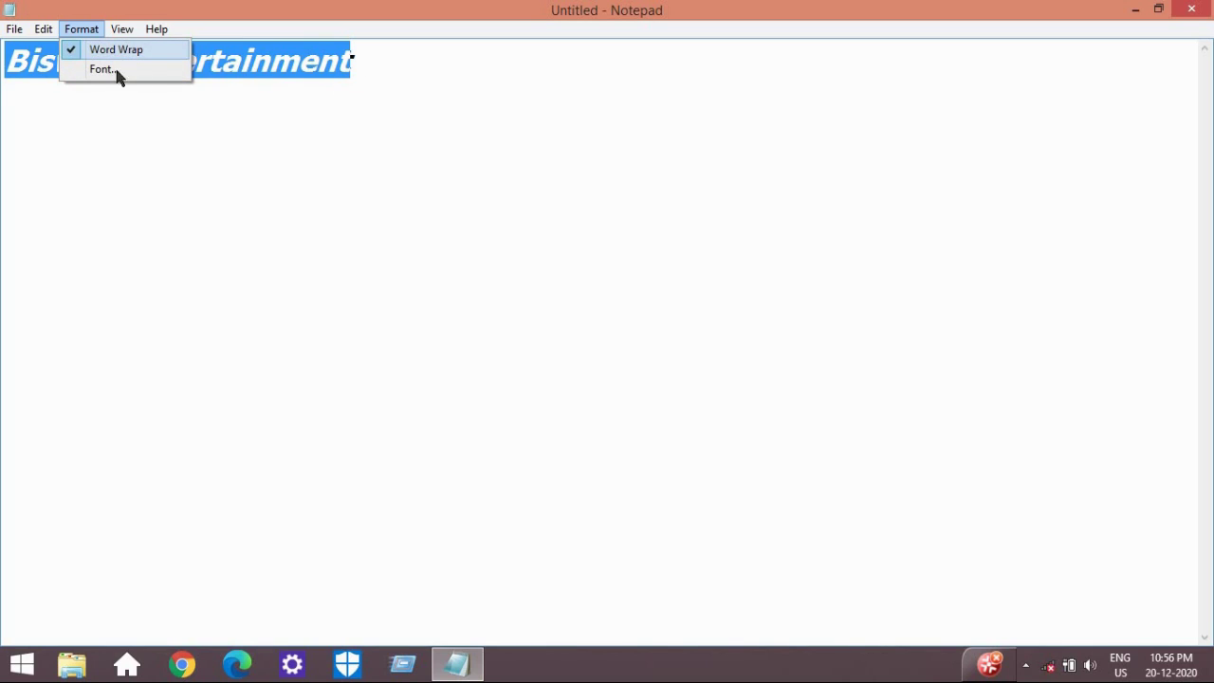
left_click(314, 127)
left_click_drag(353, 65, 6, 53)
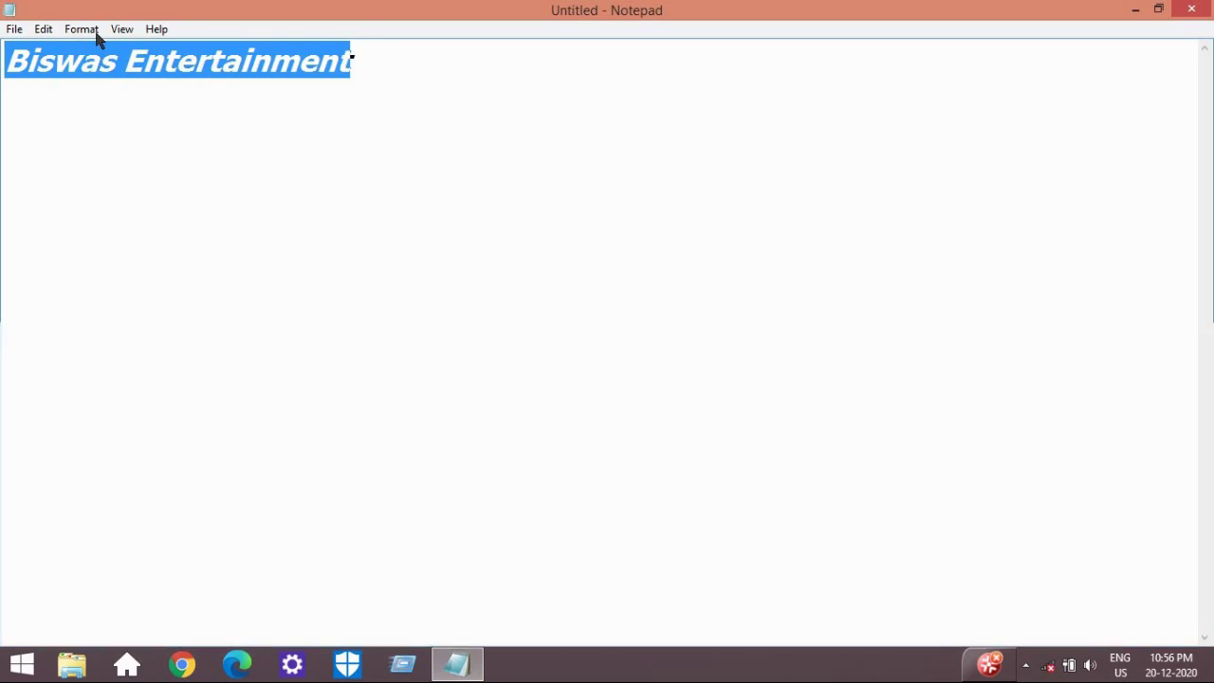
left_click(81, 30)
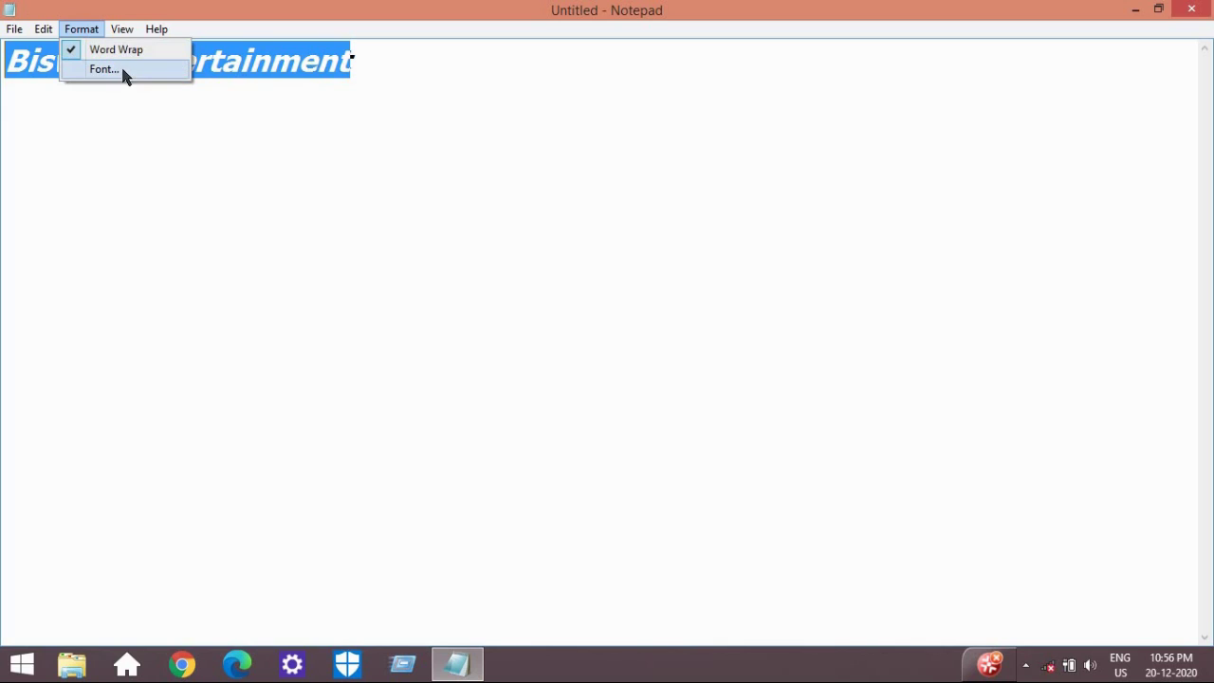
left_click(144, 70)
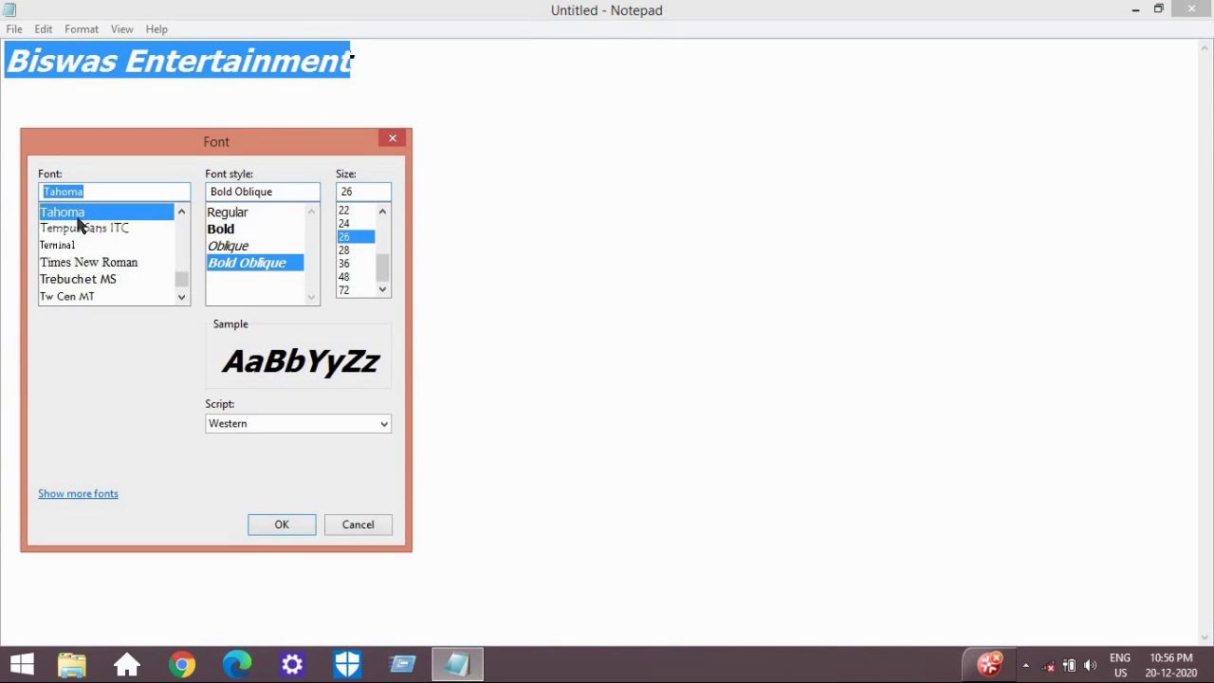
left_click_drag(187, 283, 192, 199)
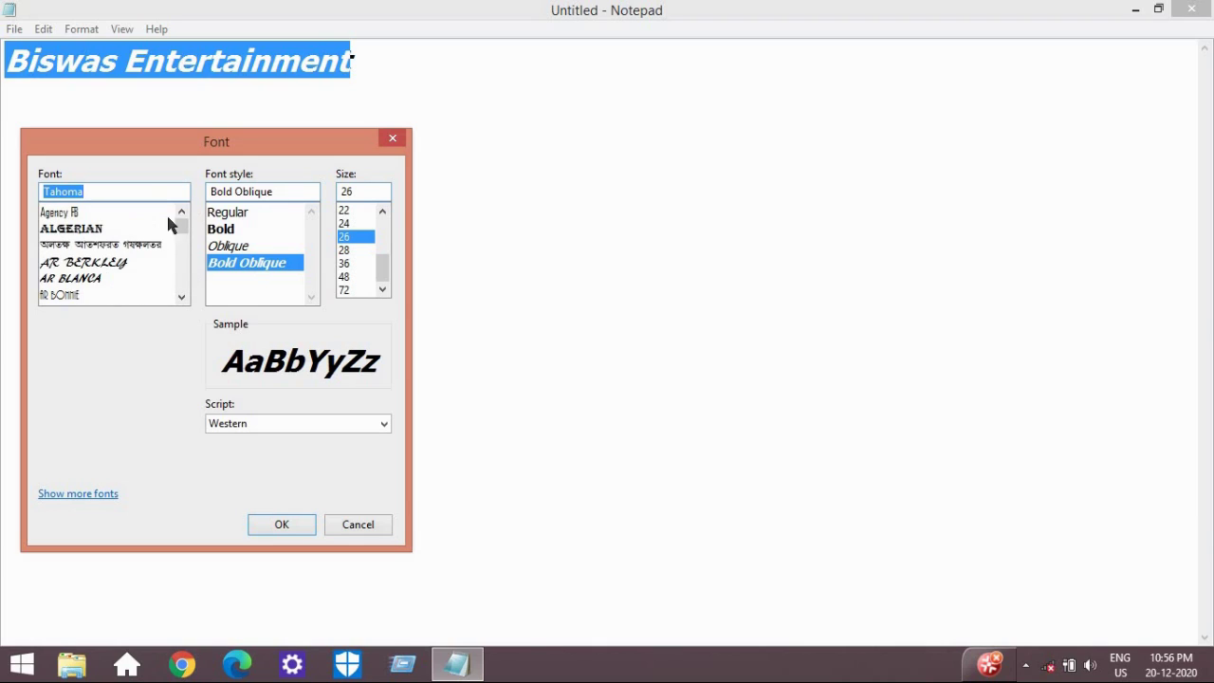
type("ar")
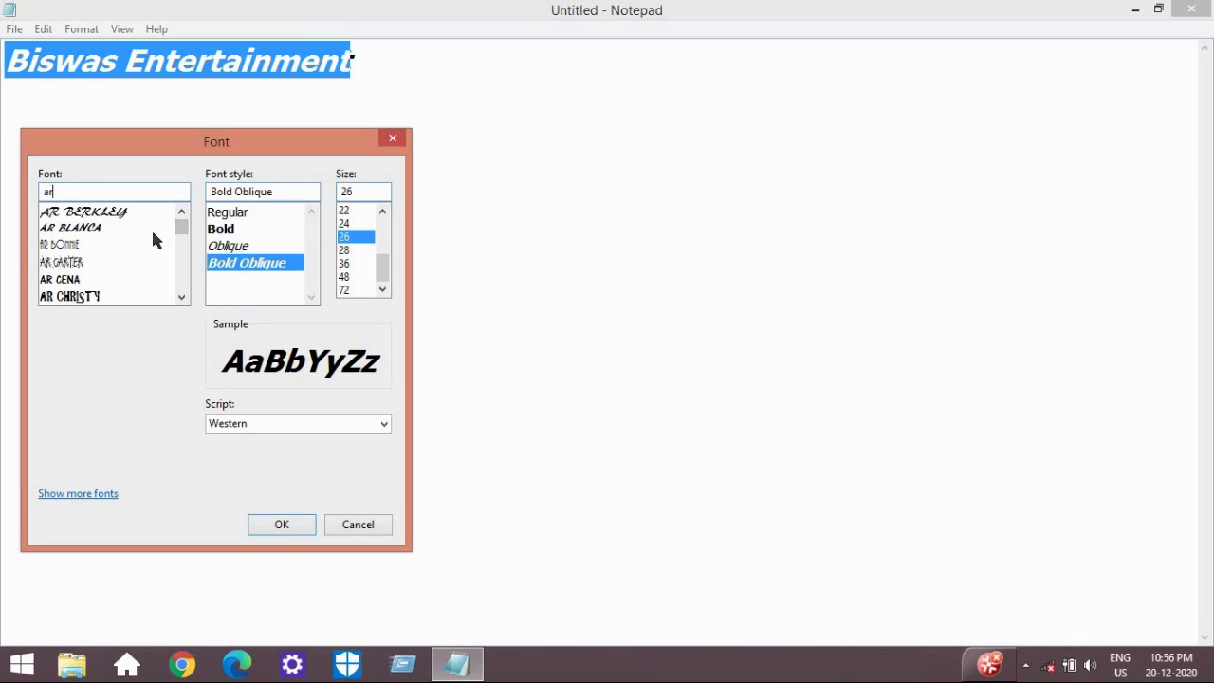
type("ial")
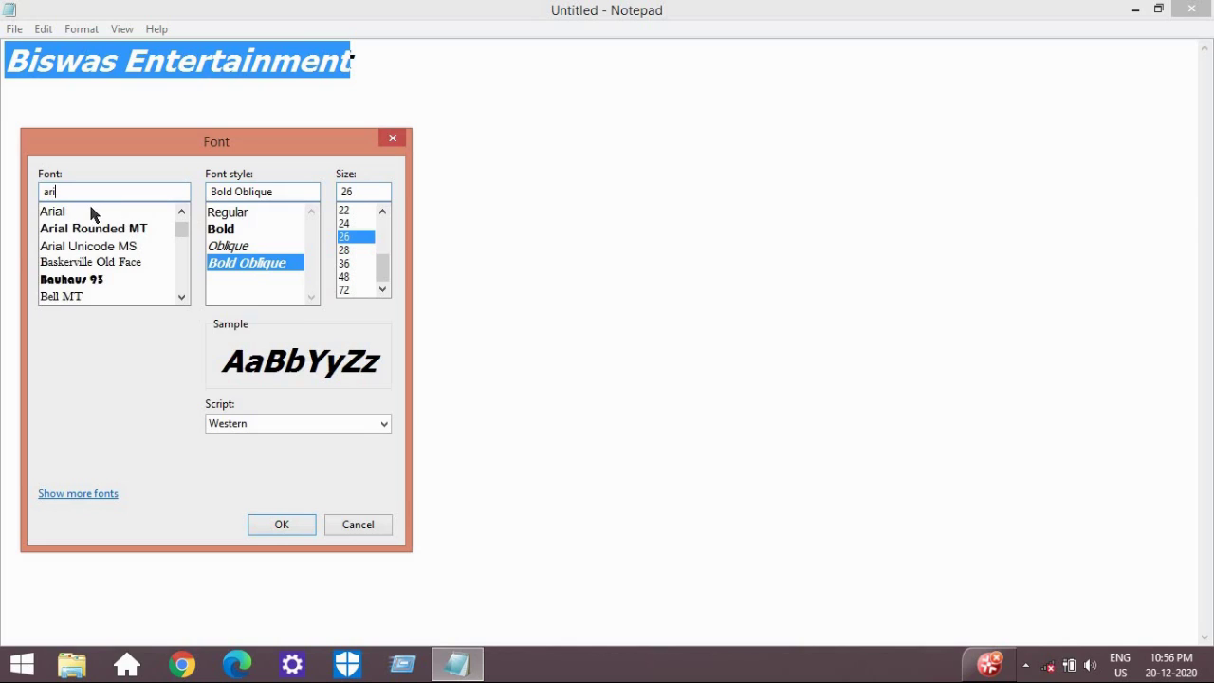
left_click(92, 212)
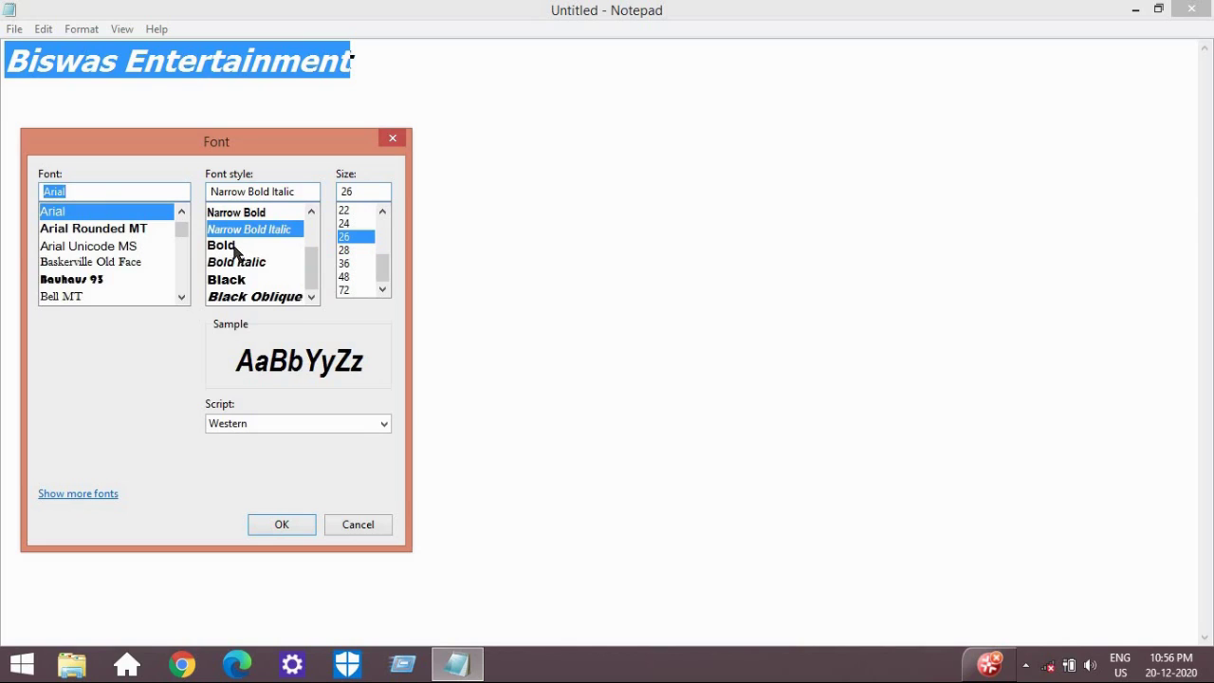
left_click(228, 246)
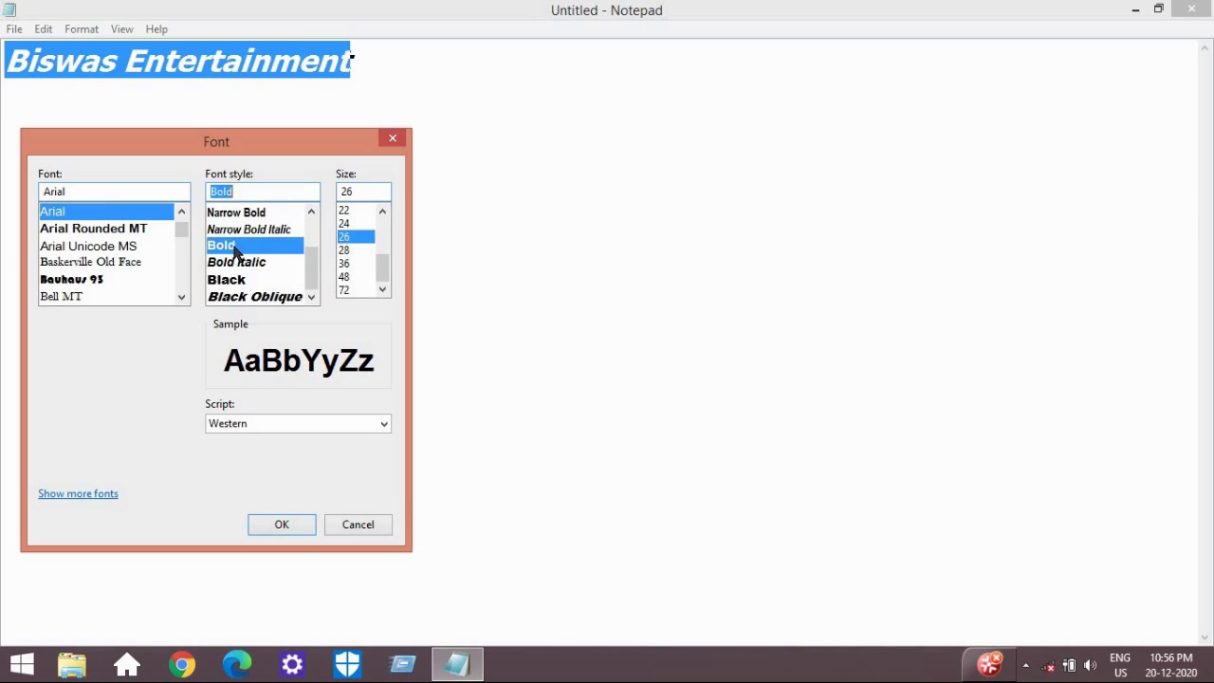
left_click(346, 251)
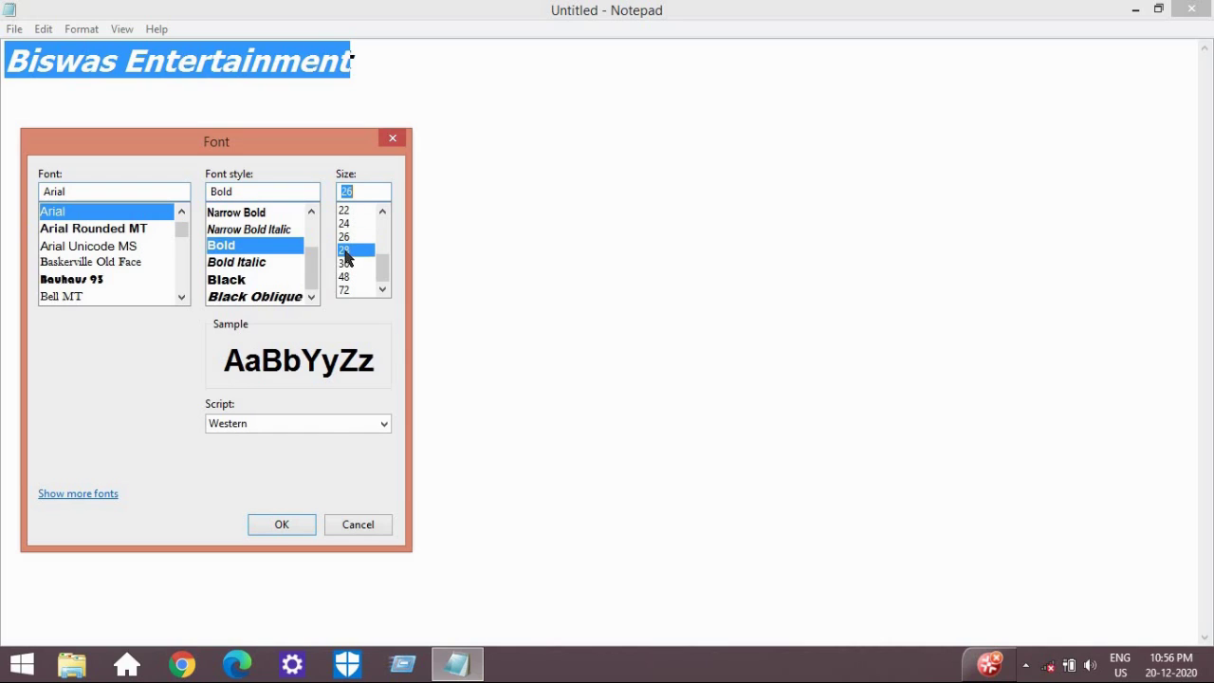
left_click(281, 525)
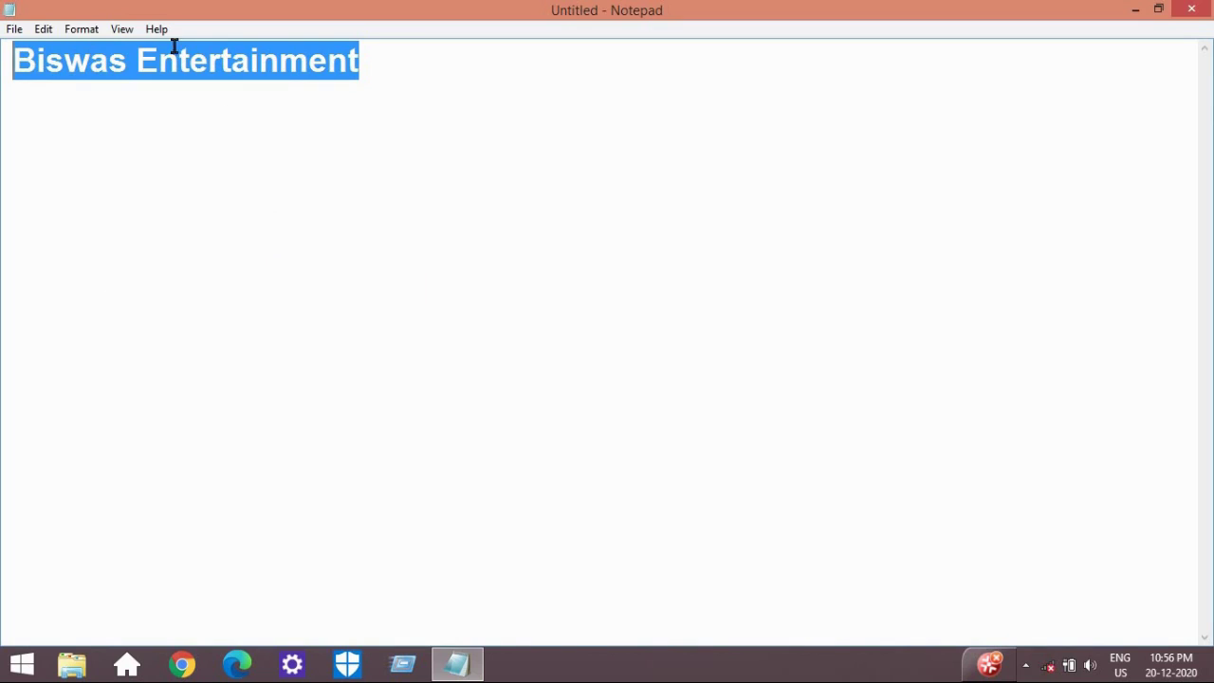
Set the font of the "Biswas Entertainment" line to Arial Narrow Bold Italic, size 48
left_click(82, 32)
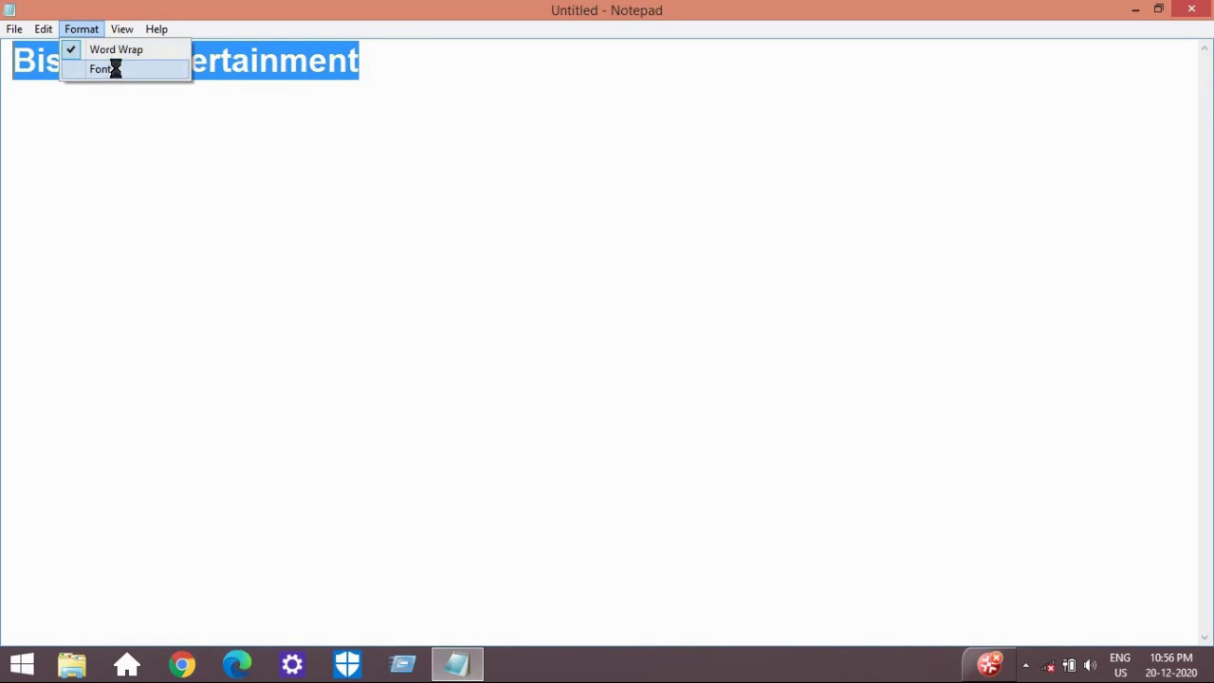
left_click(114, 68)
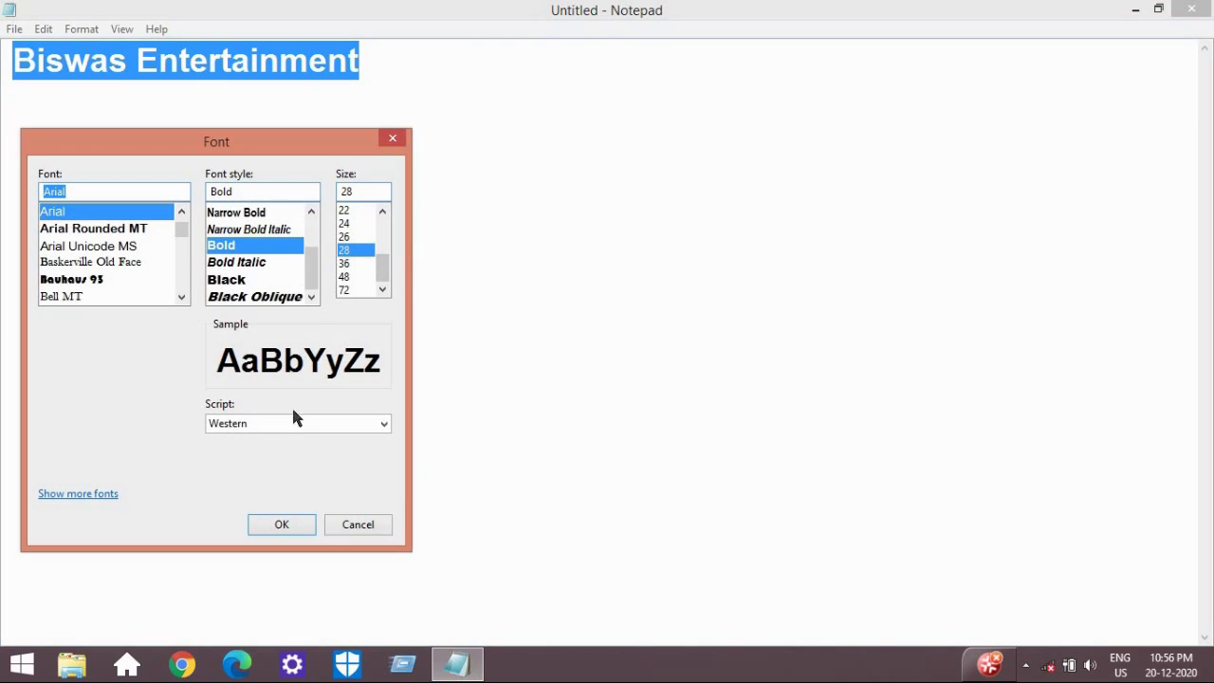
left_click(344, 277)
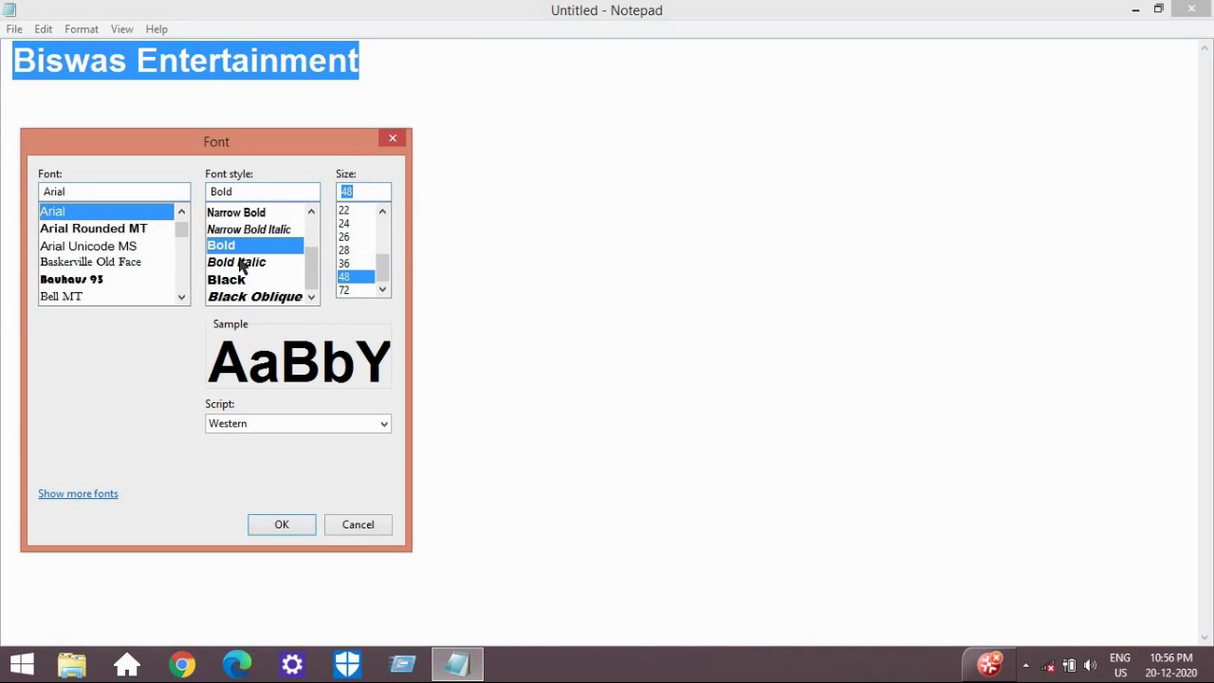
left_click(272, 231)
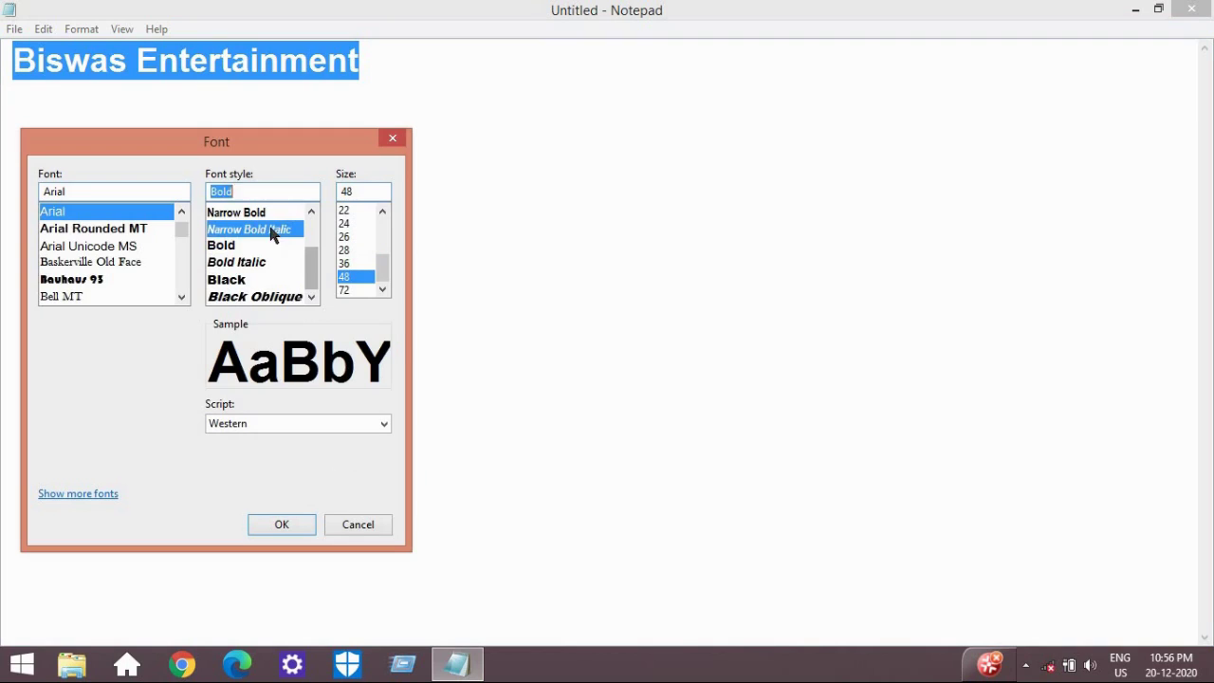
left_click(279, 526)
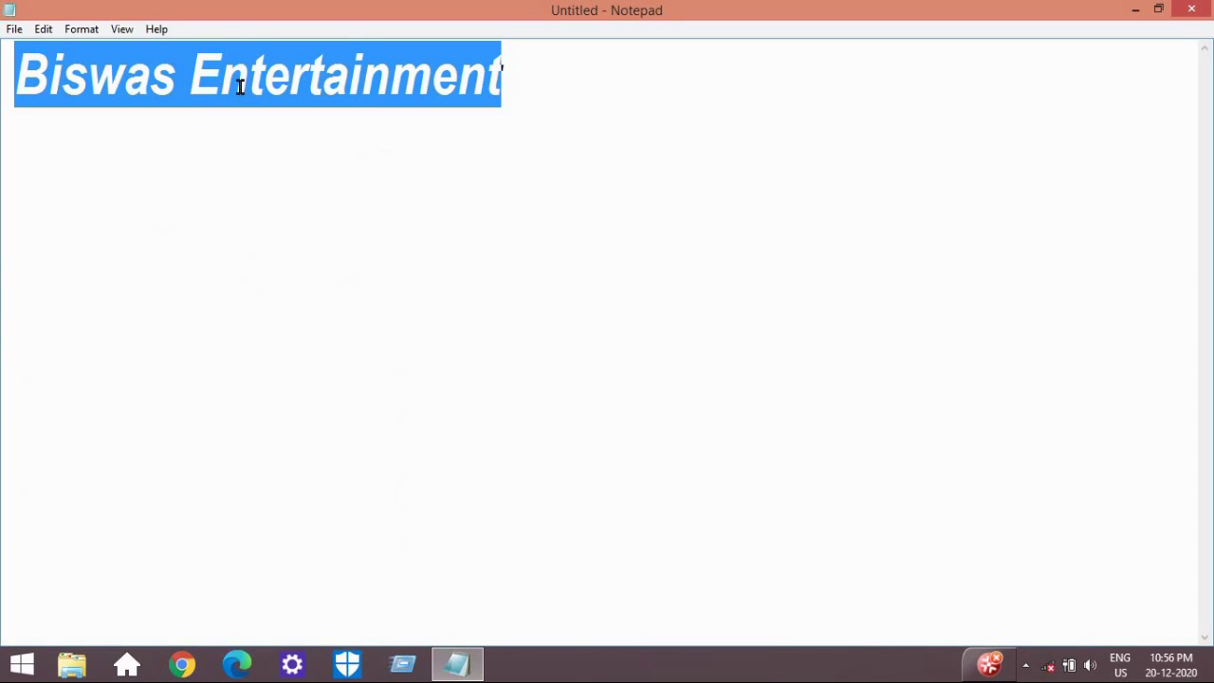
left_click(126, 31)
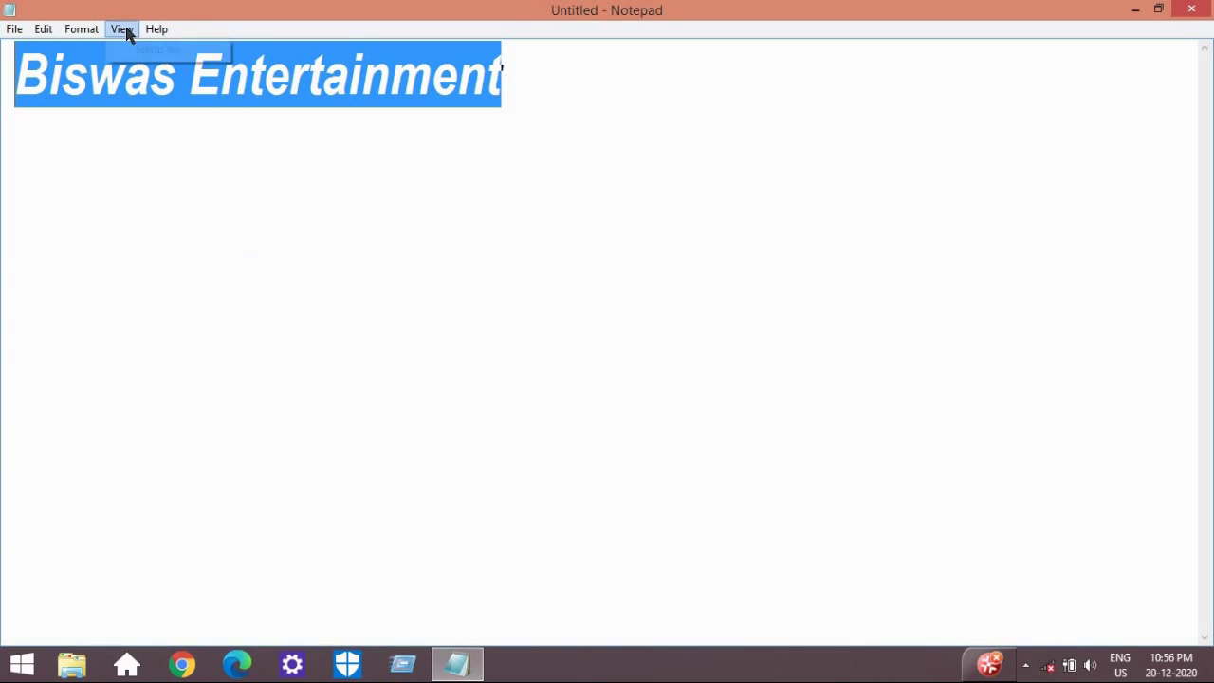
left_click(135, 31)
left_click(135, 31)
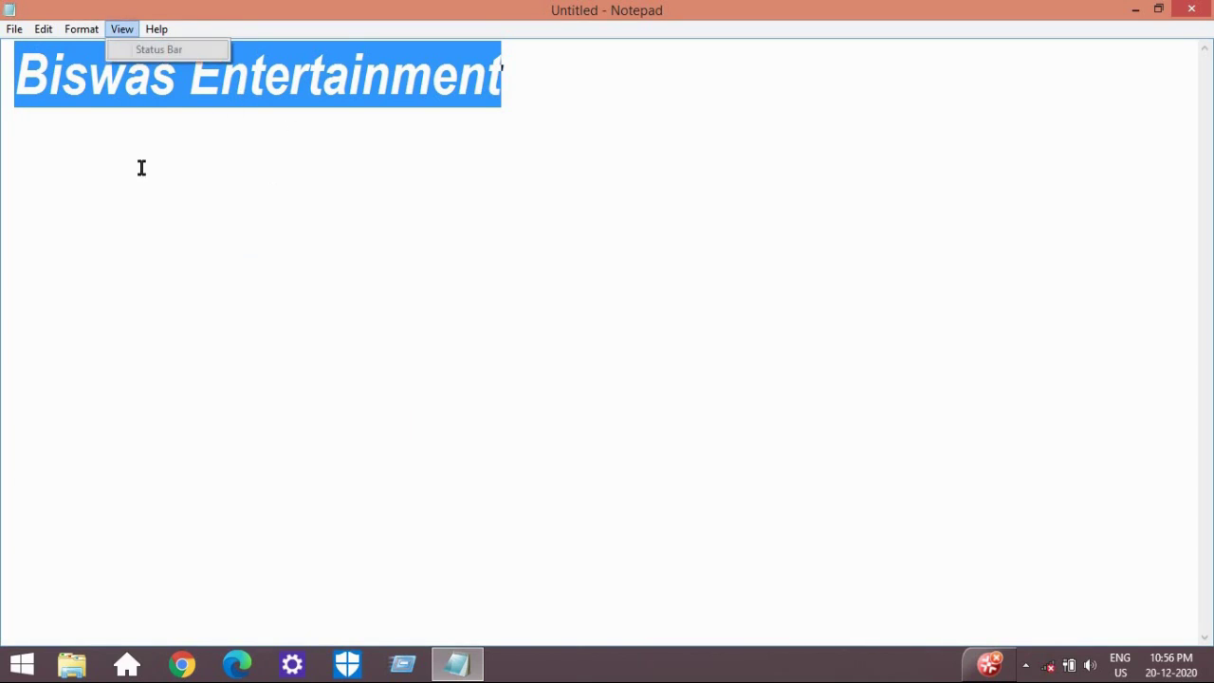
left_click(142, 168)
left_click(122, 28)
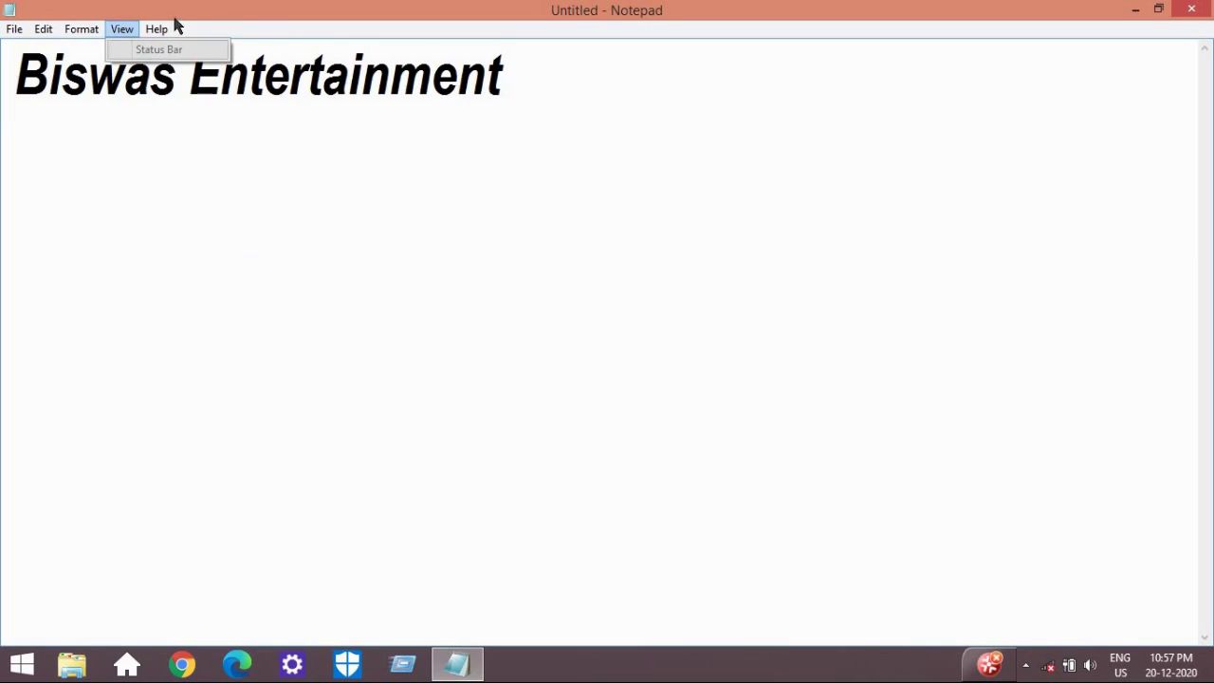
Open and close Notepad's help window, and view and dismiss the About Notepad version and licence information
left_click(156, 30)
left_click(156, 30)
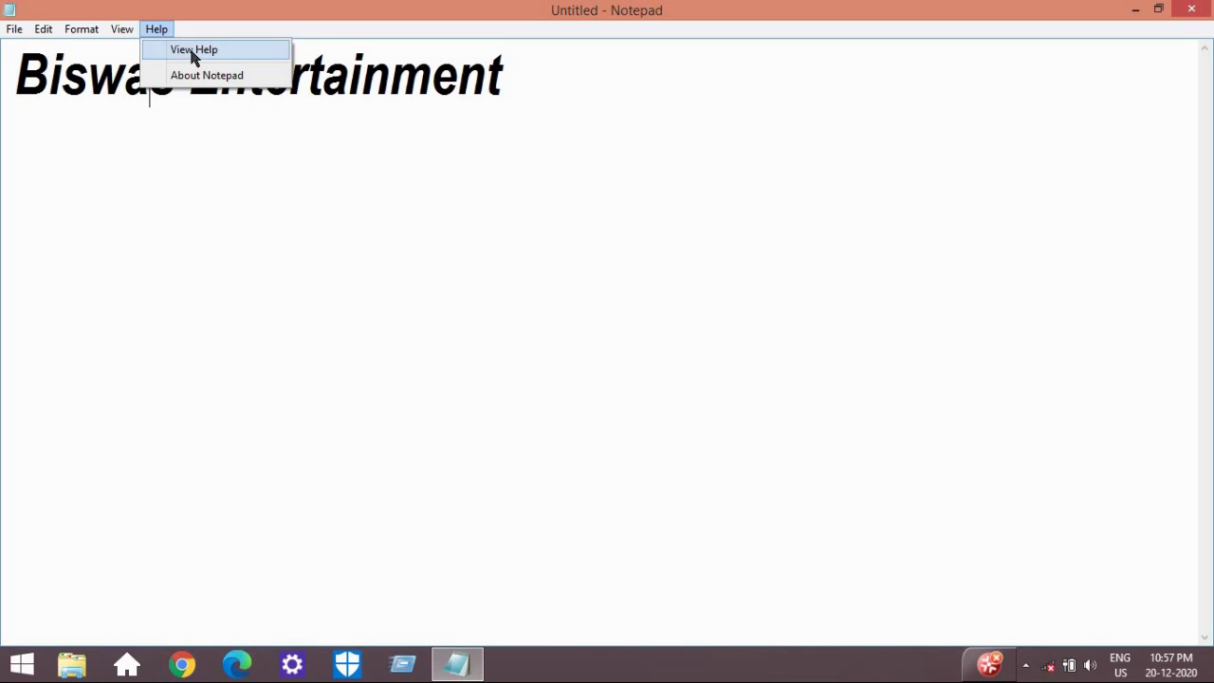
left_click(193, 50)
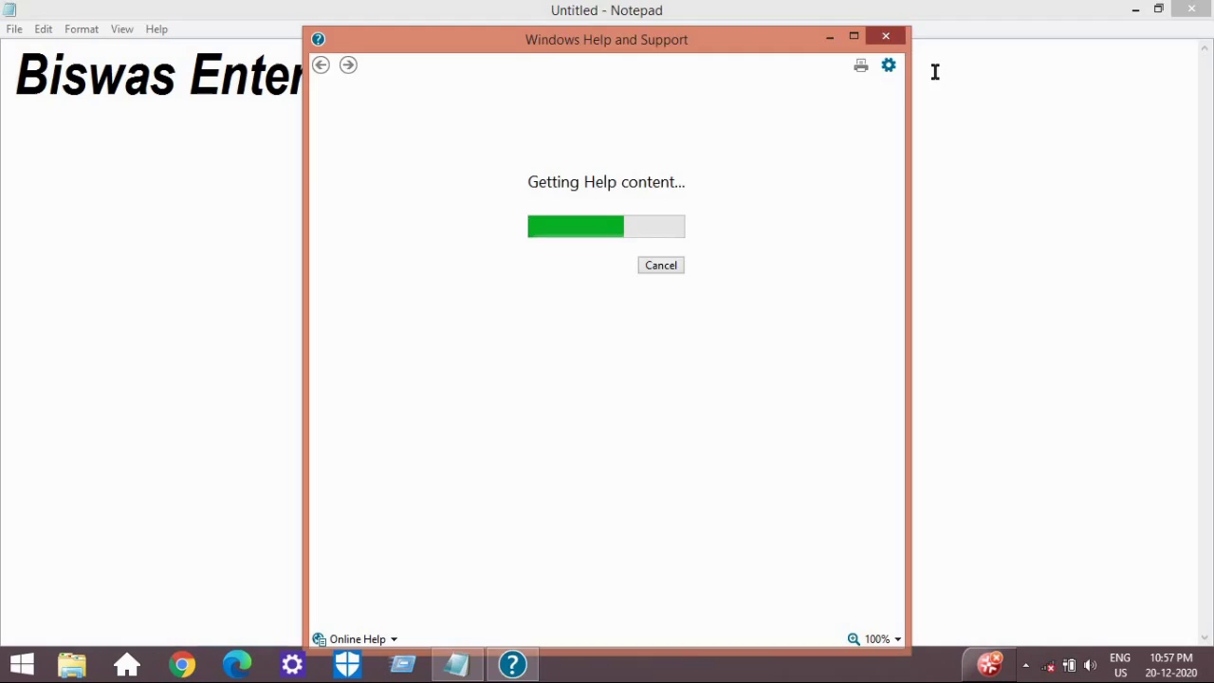
left_click(886, 35)
left_click(157, 29)
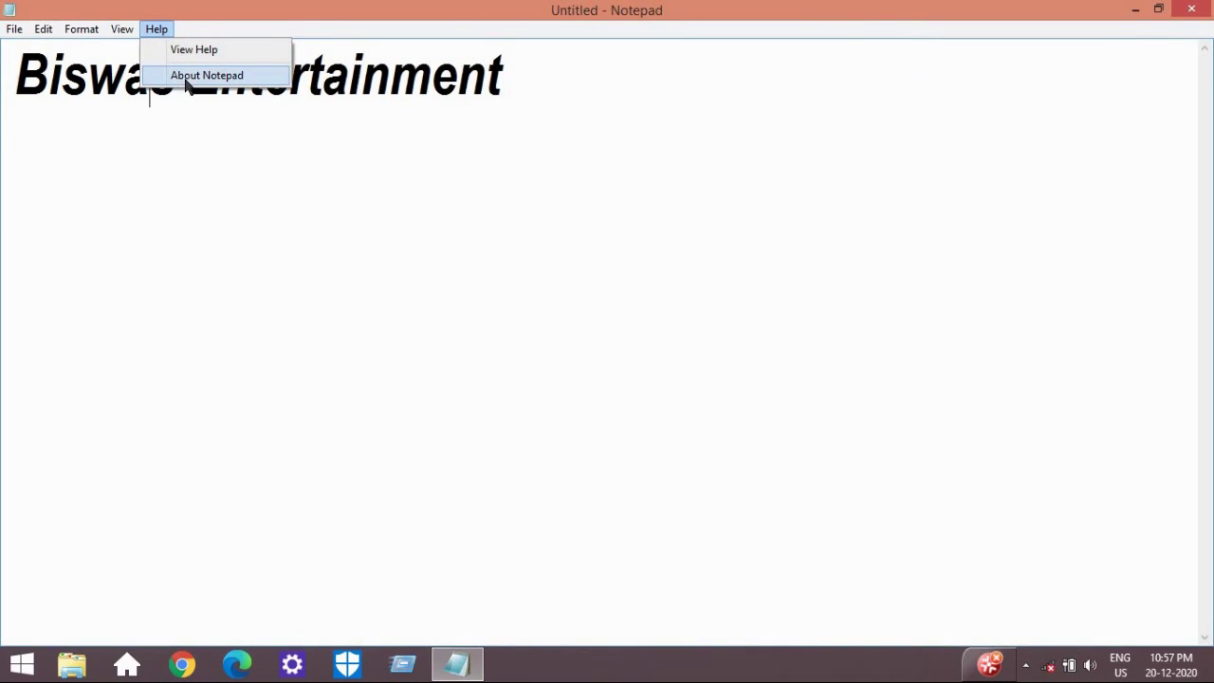
left_click(199, 75)
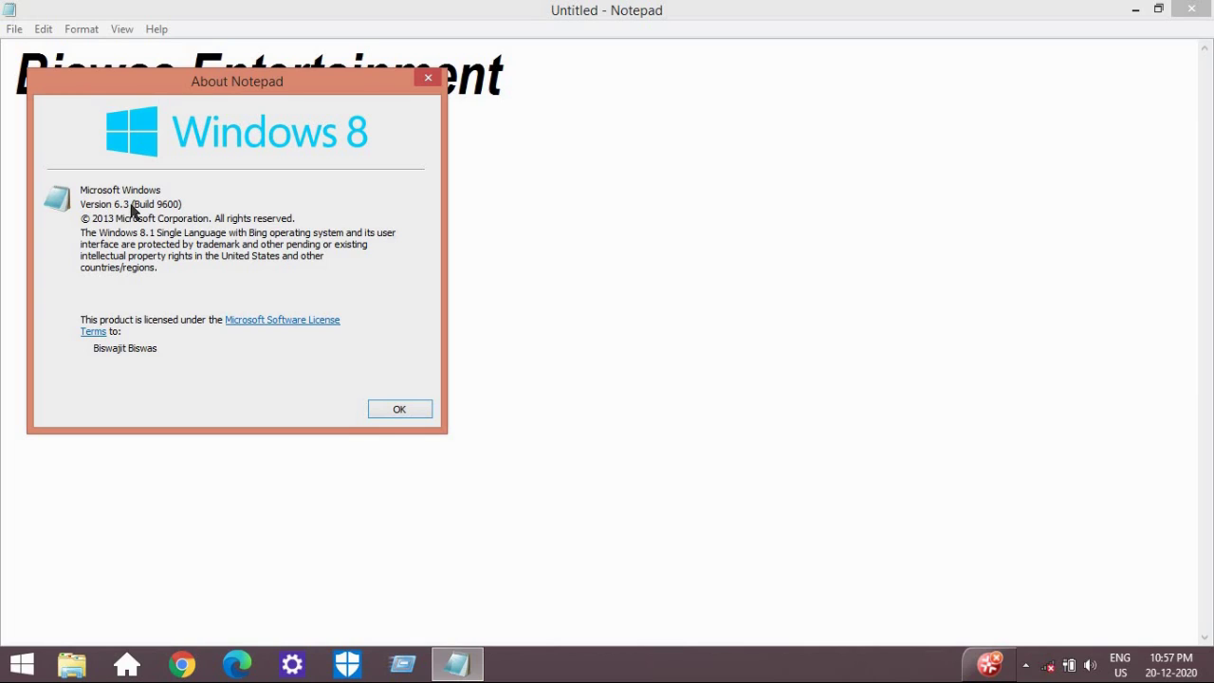
left_click(400, 411)
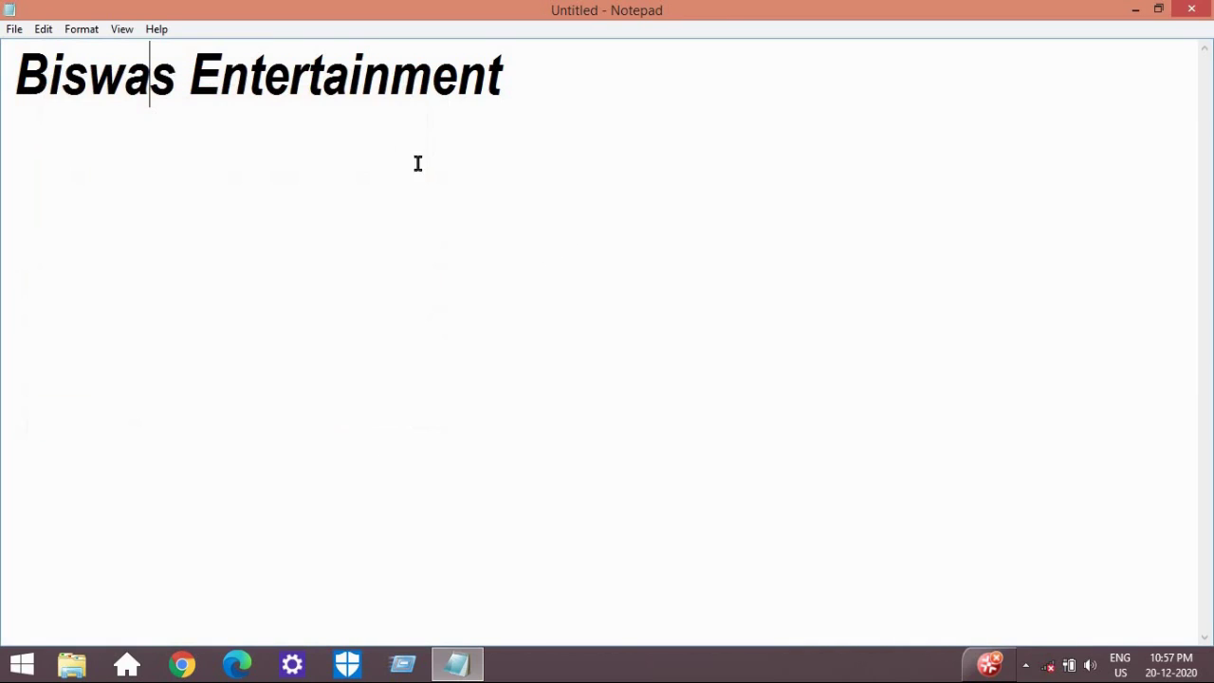
left_click_drag(491, 95, 13, 46)
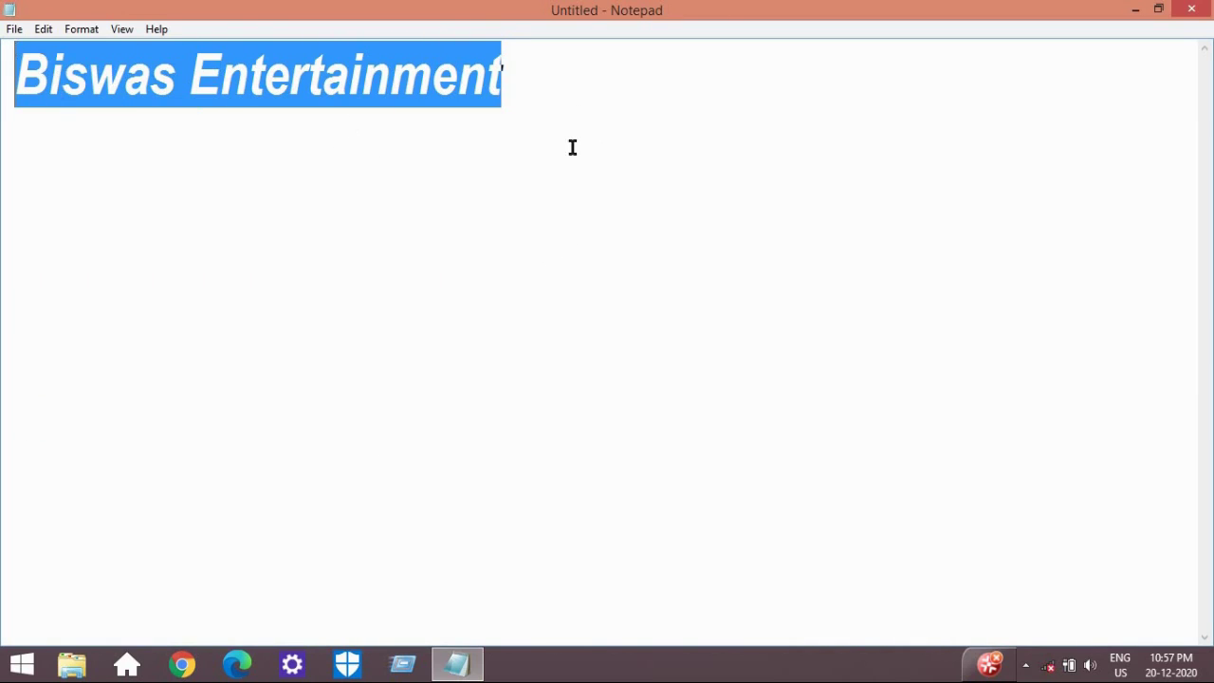
left_click(553, 158)
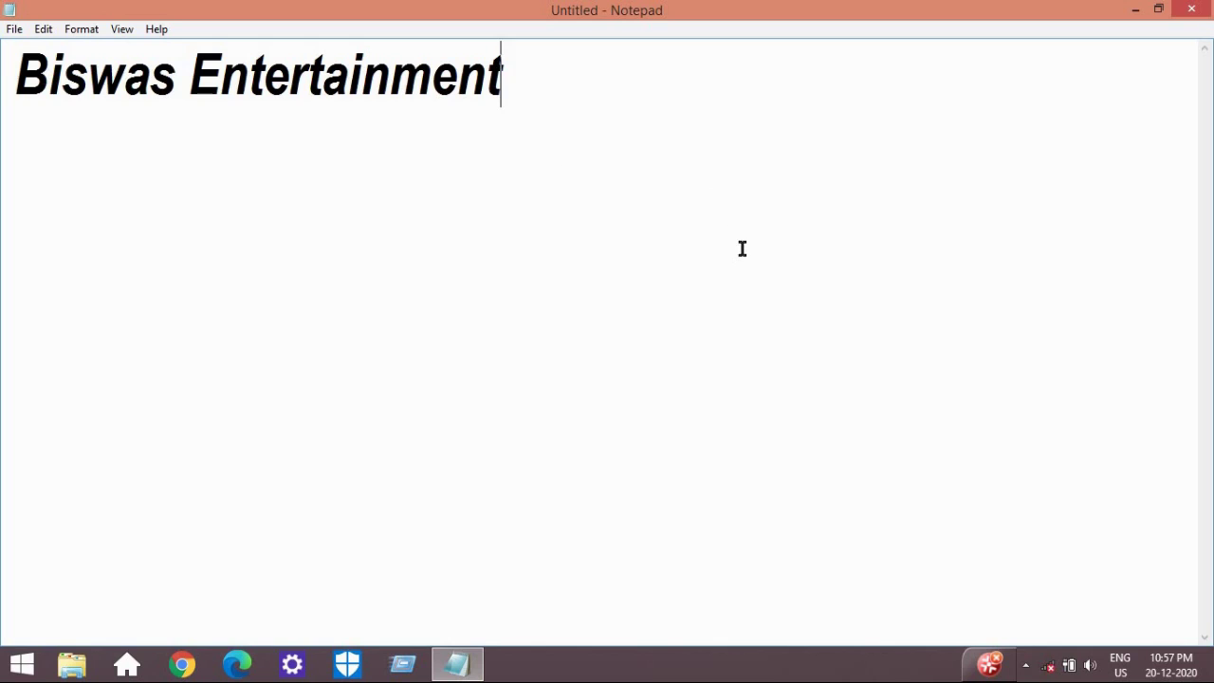
left_click_drag(528, 76, 13, 71)
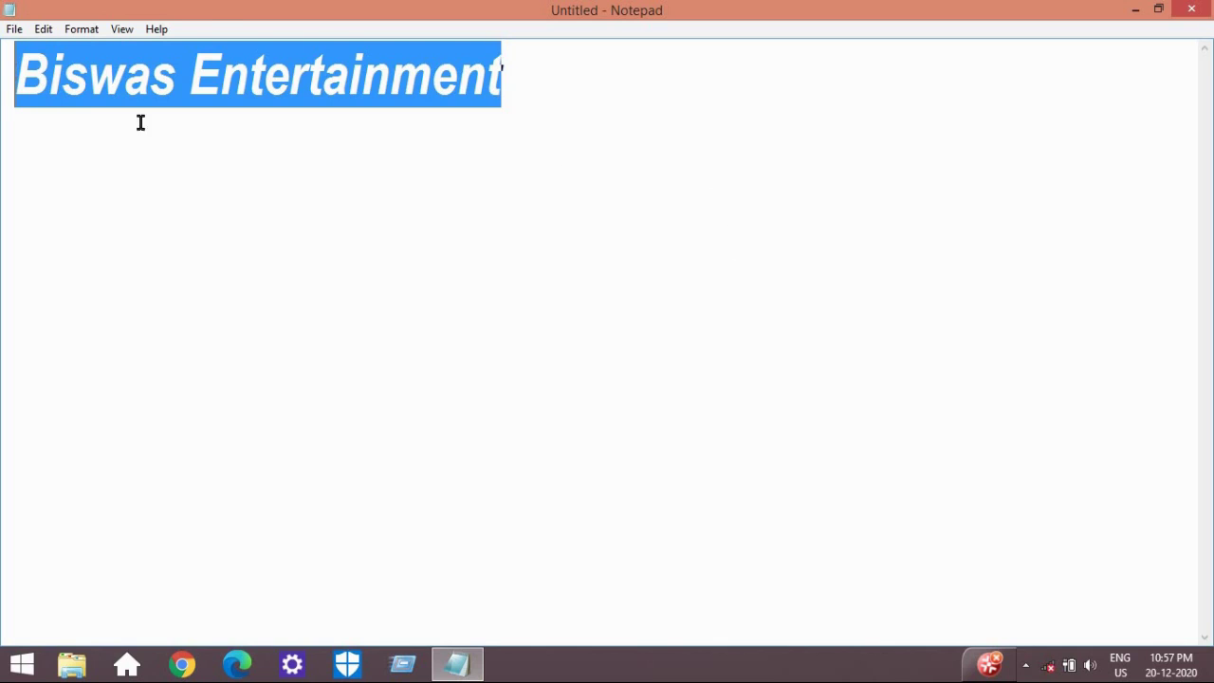
right_click(442, 89)
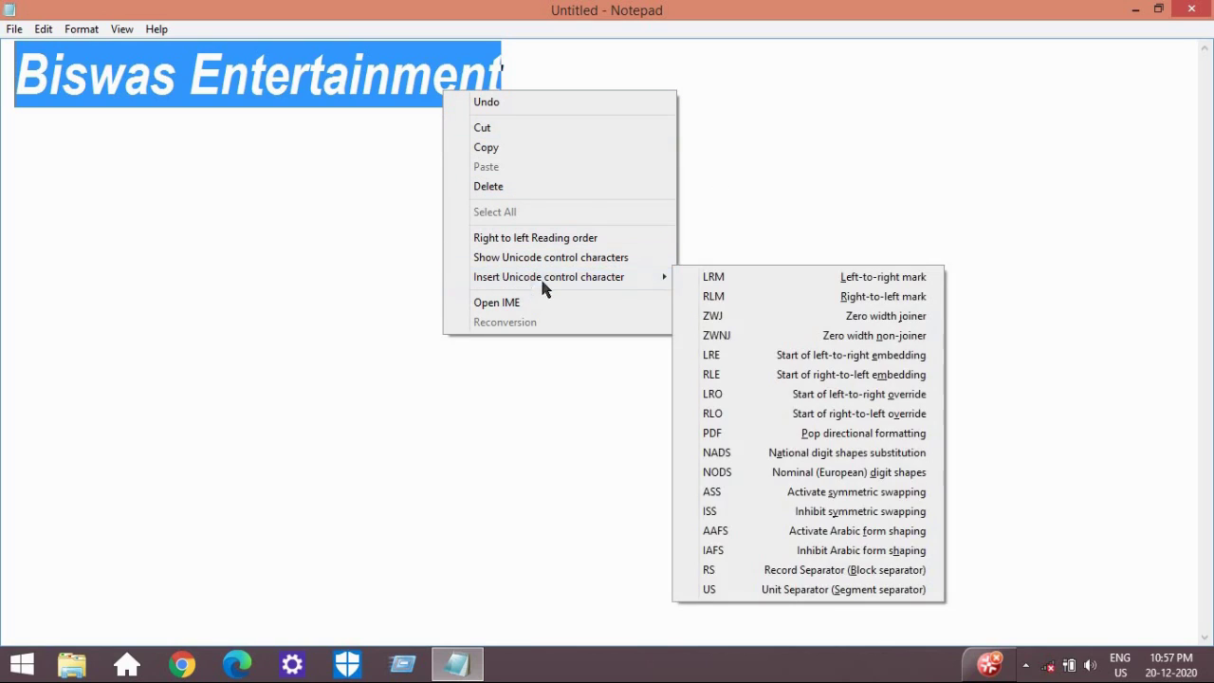
left_click(1004, 290)
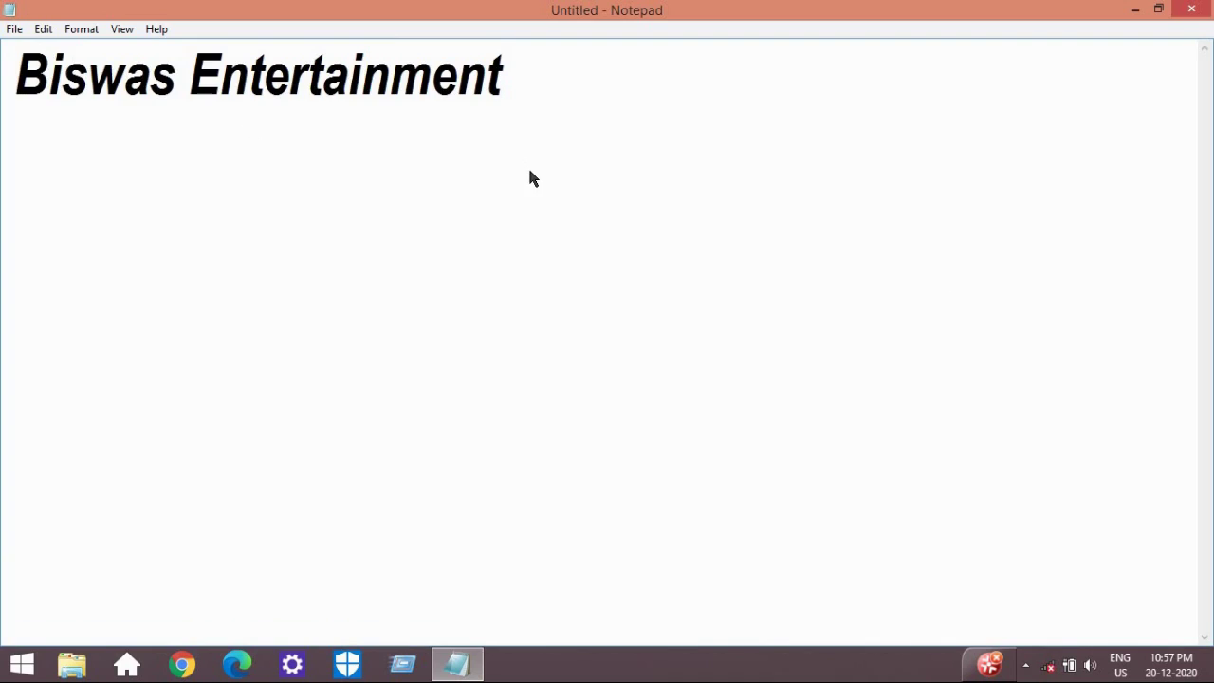
Save the document to the Desktop as a text document named "Biswas entertainment"
key("ctrl+s")
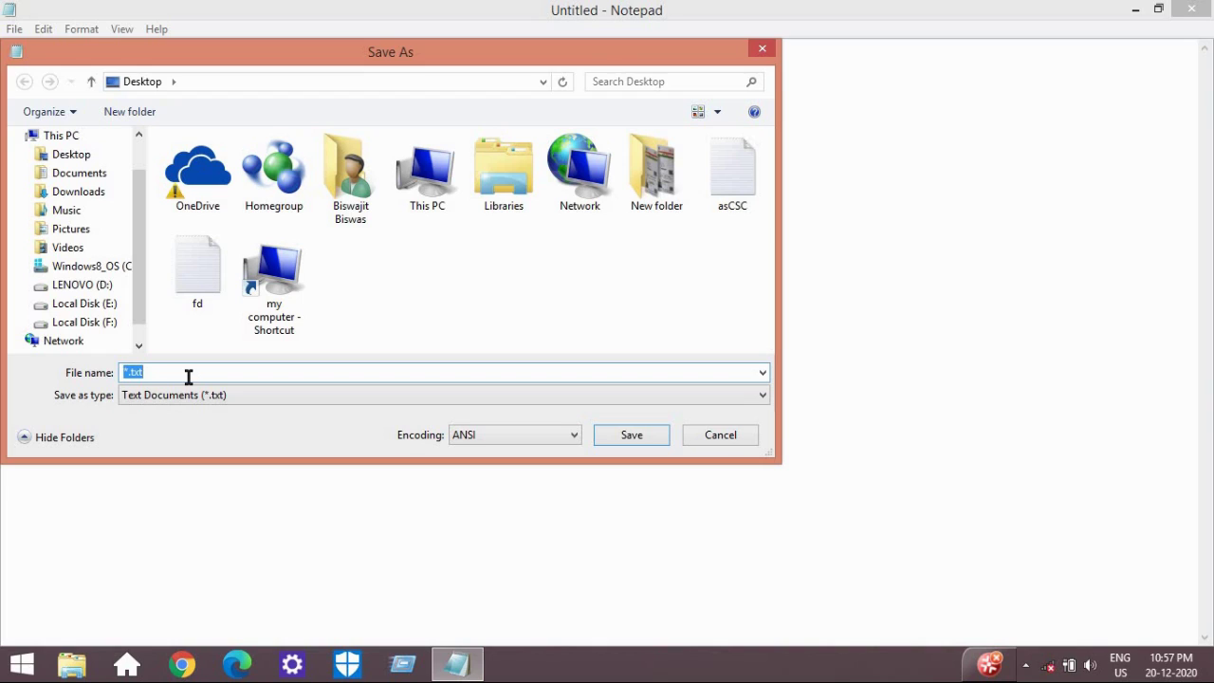
type("B")
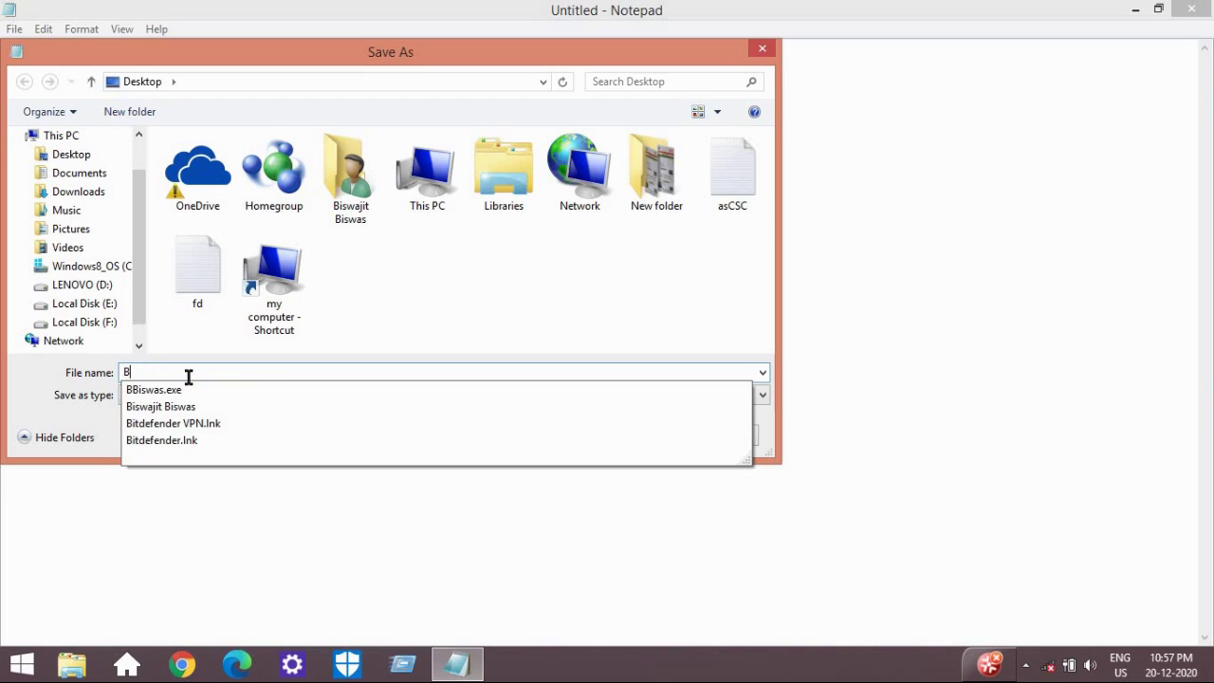
type("isaws")
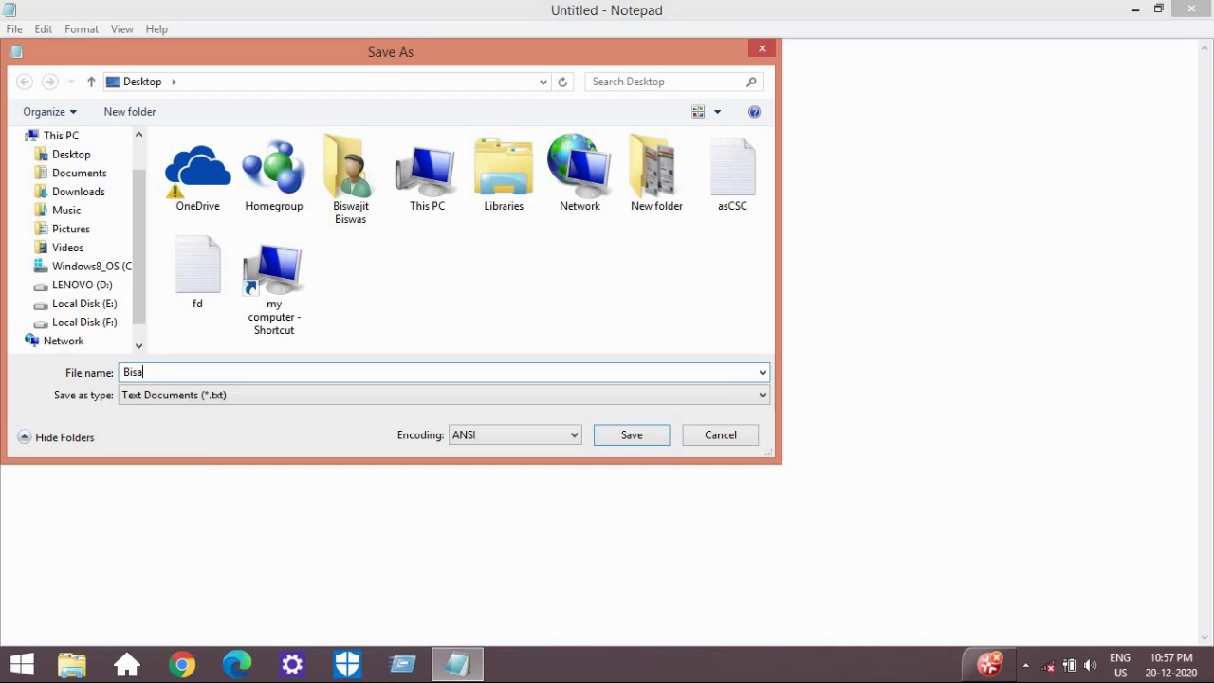
key("BackSpace")
type("was")
type("xt")
key("Return")
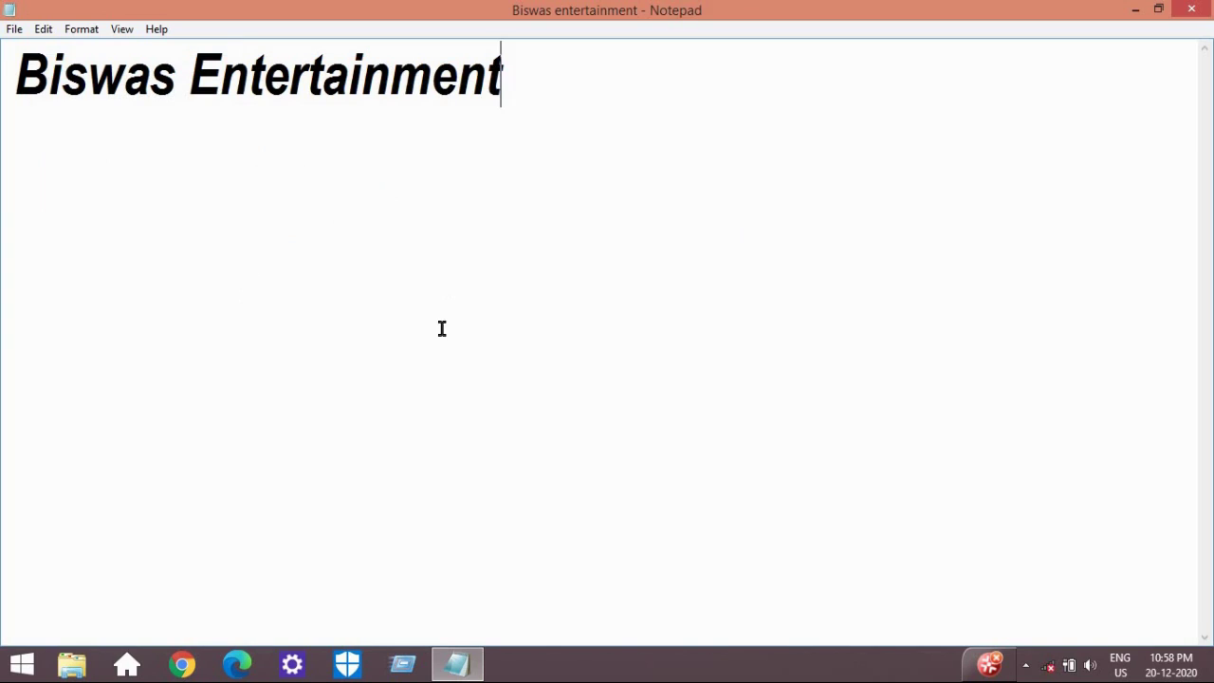
Minimize the current window, open the saved "Biswas entertainment" file from the desktop and maximize its window
left_click(1136, 10)
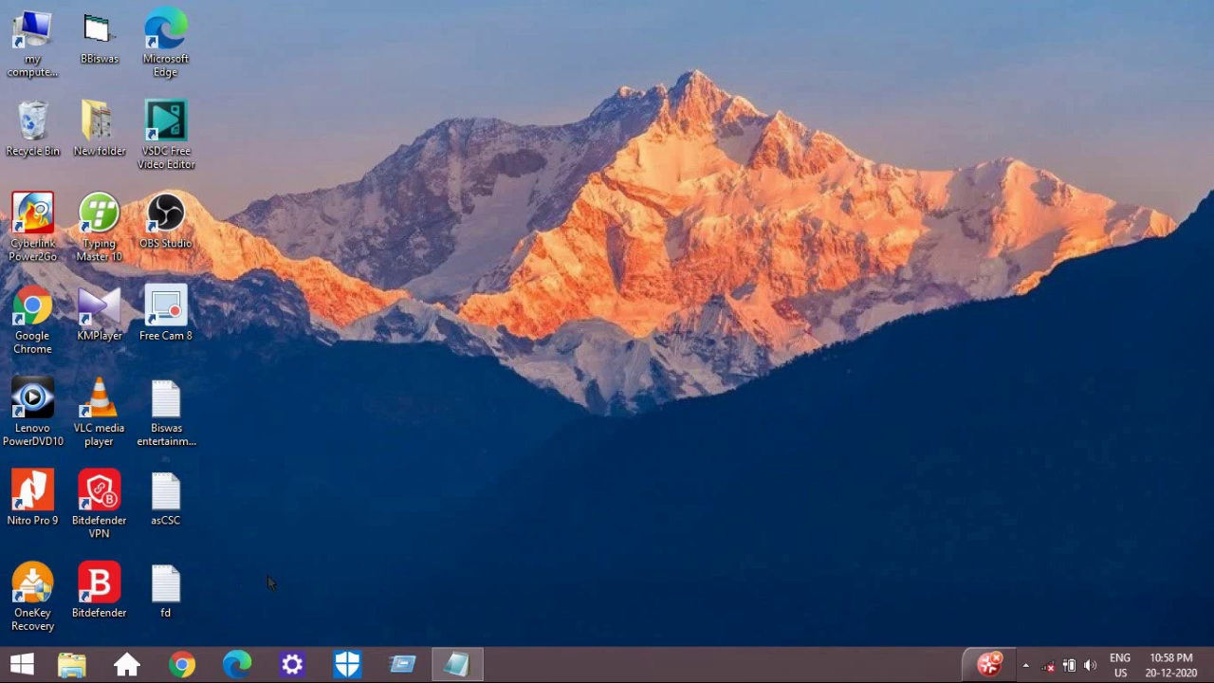
left_click(161, 429)
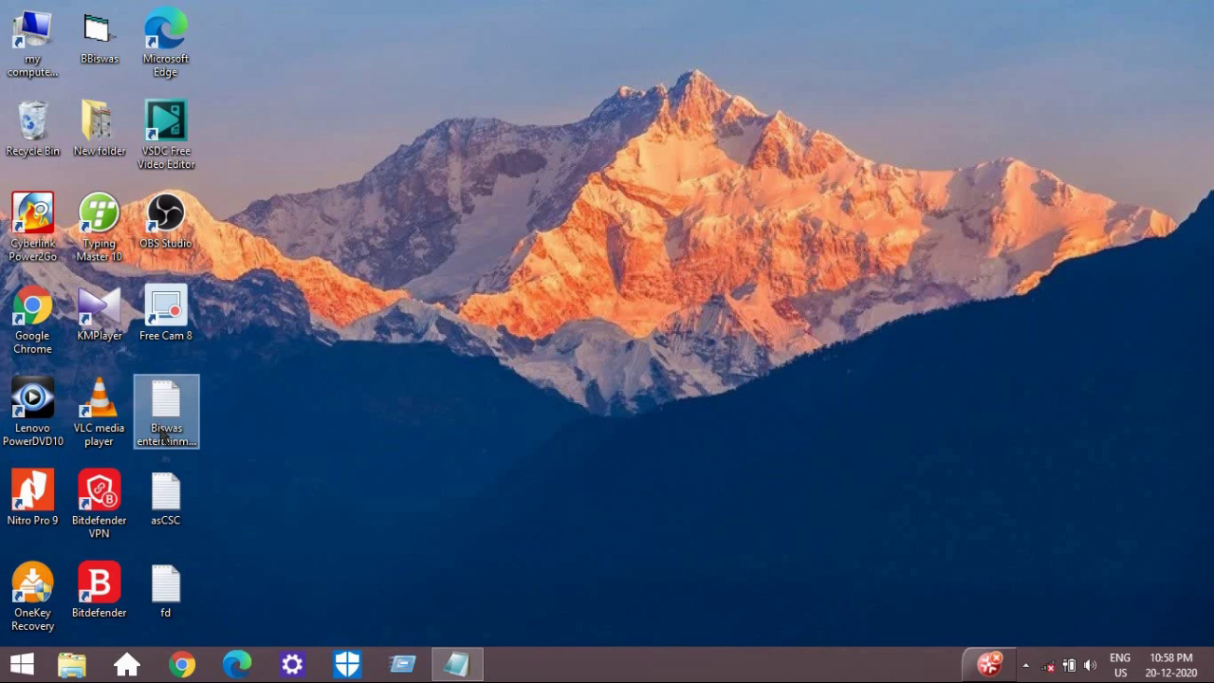
double_click(163, 435)
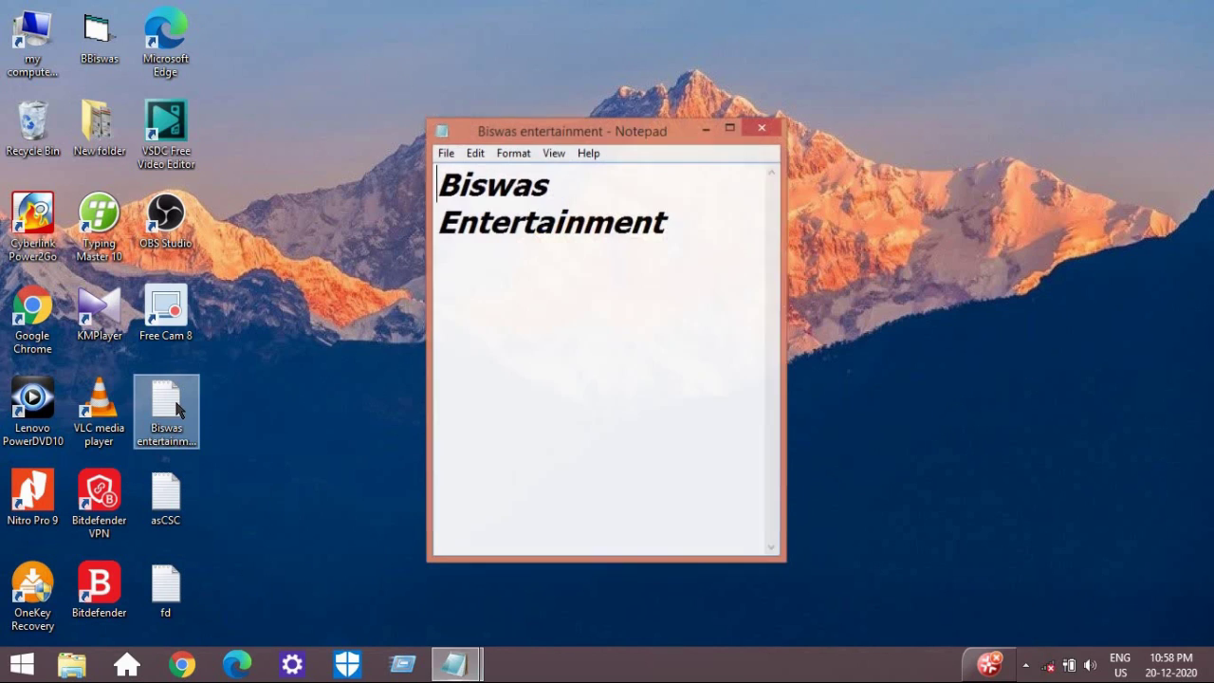
left_click(730, 128)
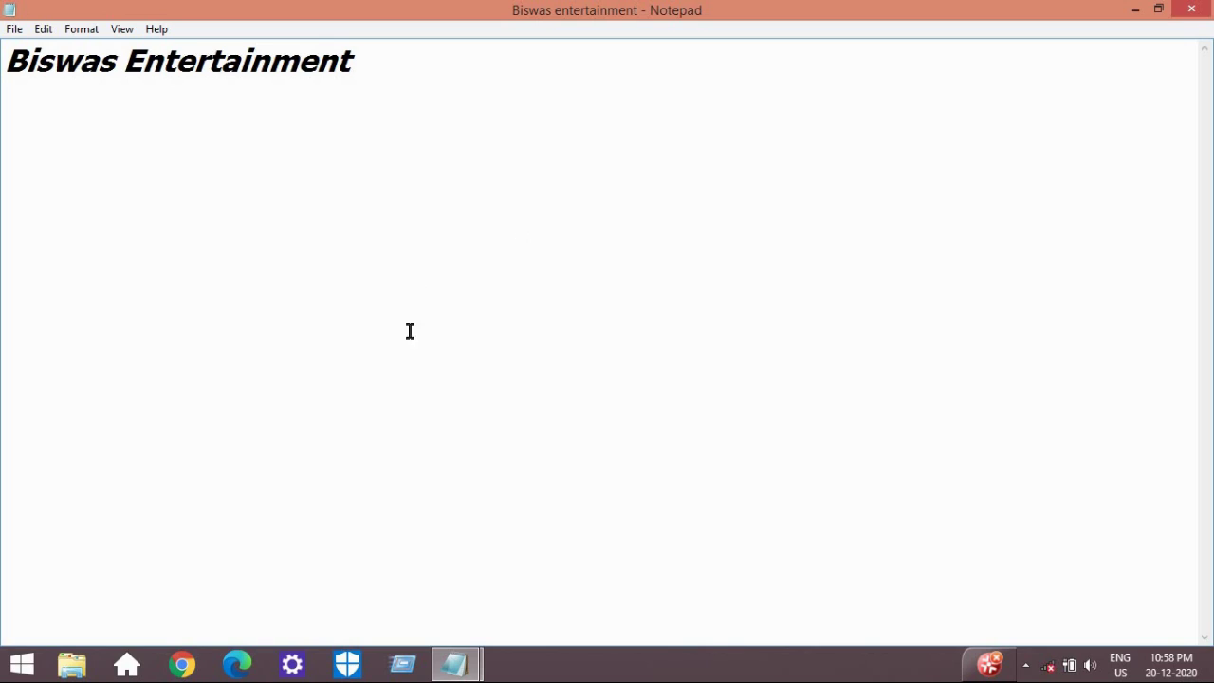